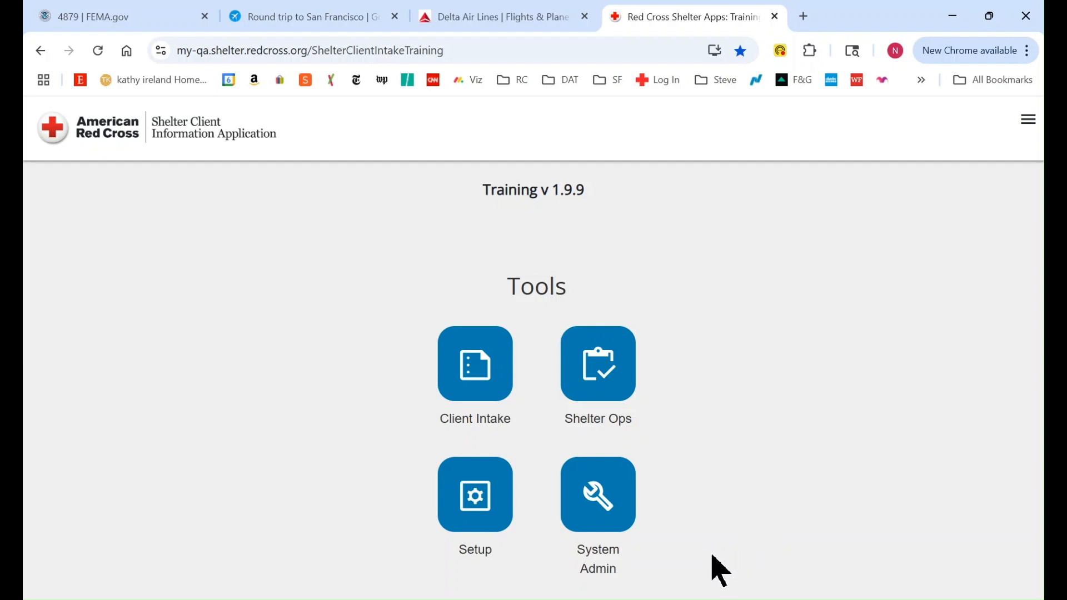
# Start a new client from Client Intake to get a blank Shelter Dormitory Registration form
pyautogui.click(485, 387)
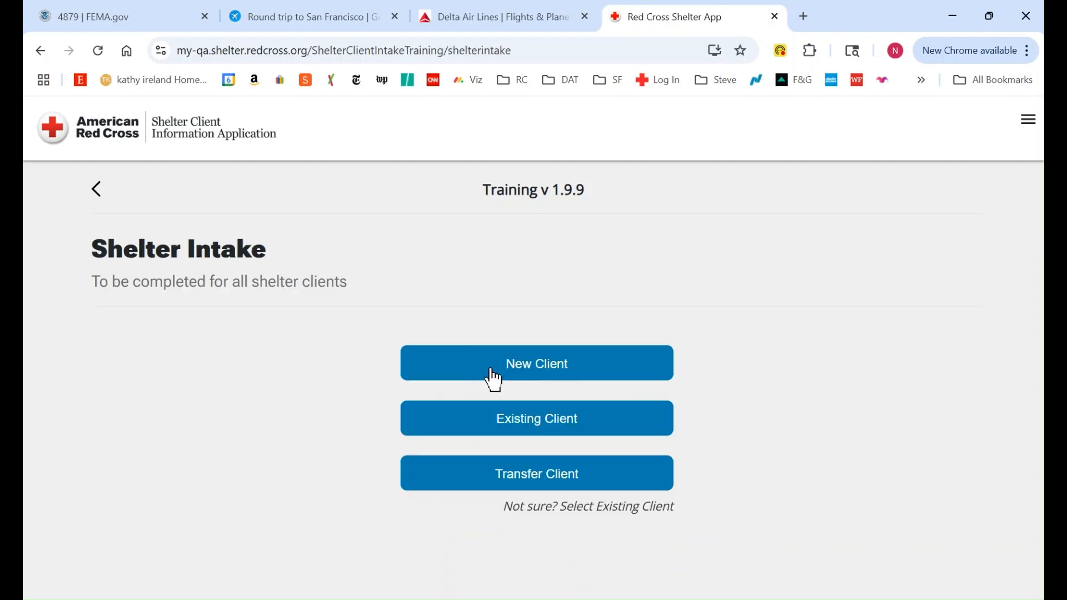
pyautogui.click(530, 373)
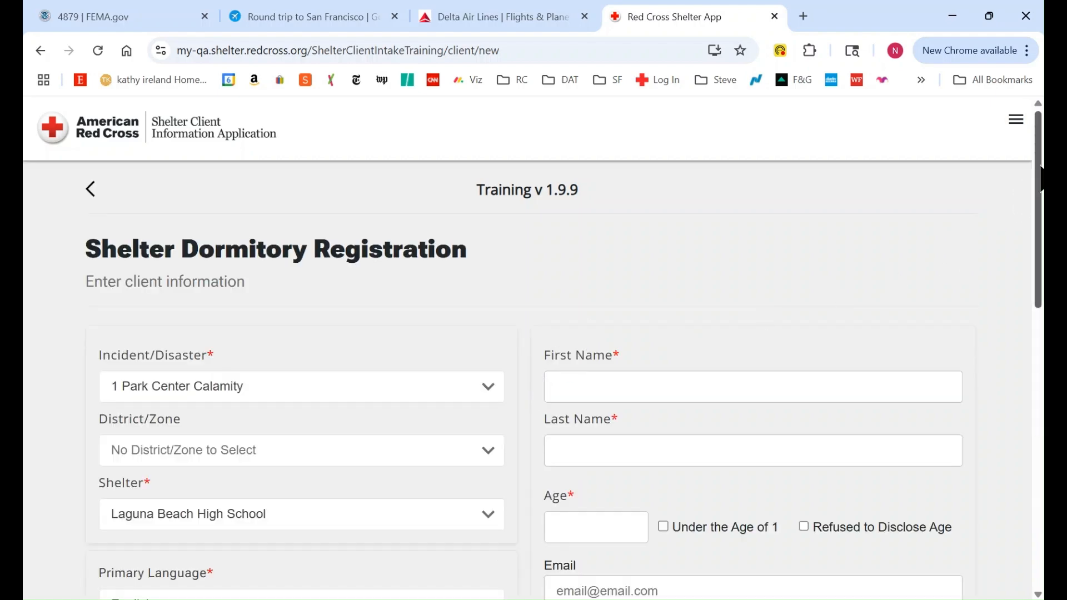
# Enter the client's first and last name on the registration form
pyautogui.scroll(-4, 1041, 178)
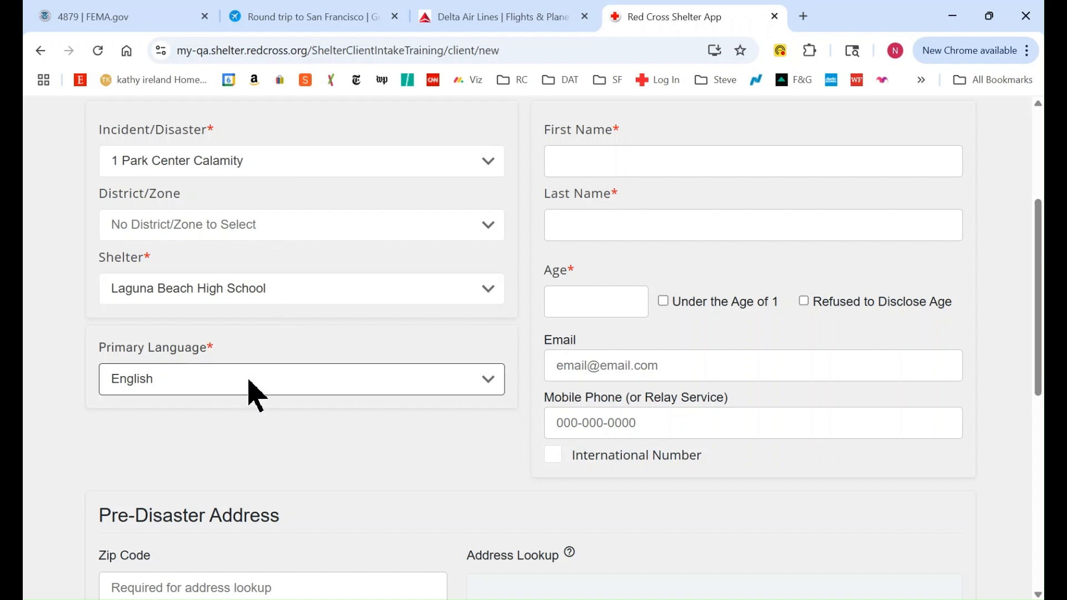
pyautogui.click(565, 163)
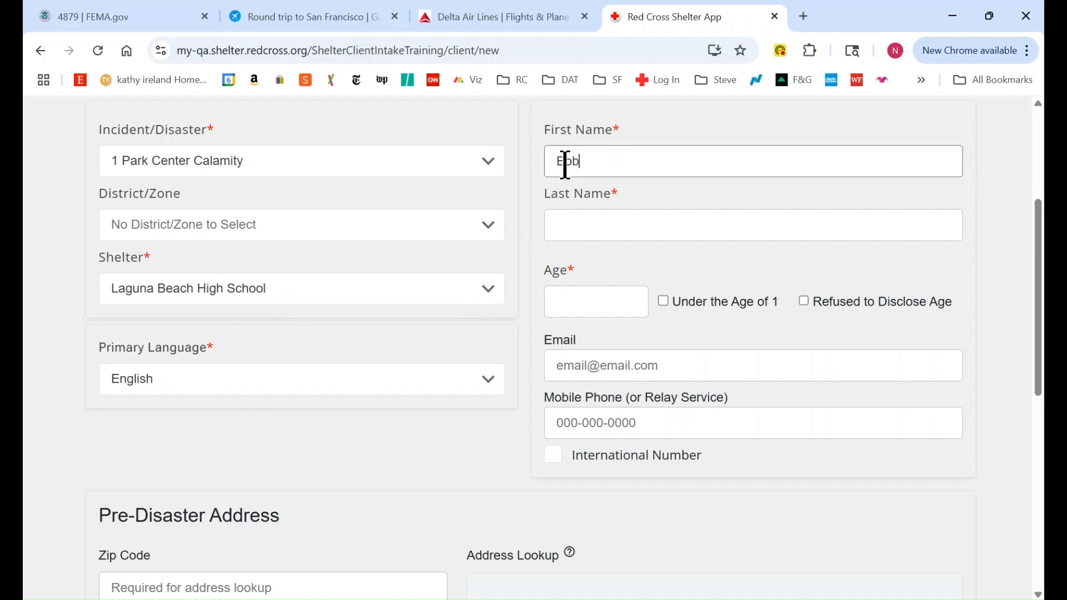
pyautogui.click(573, 224)
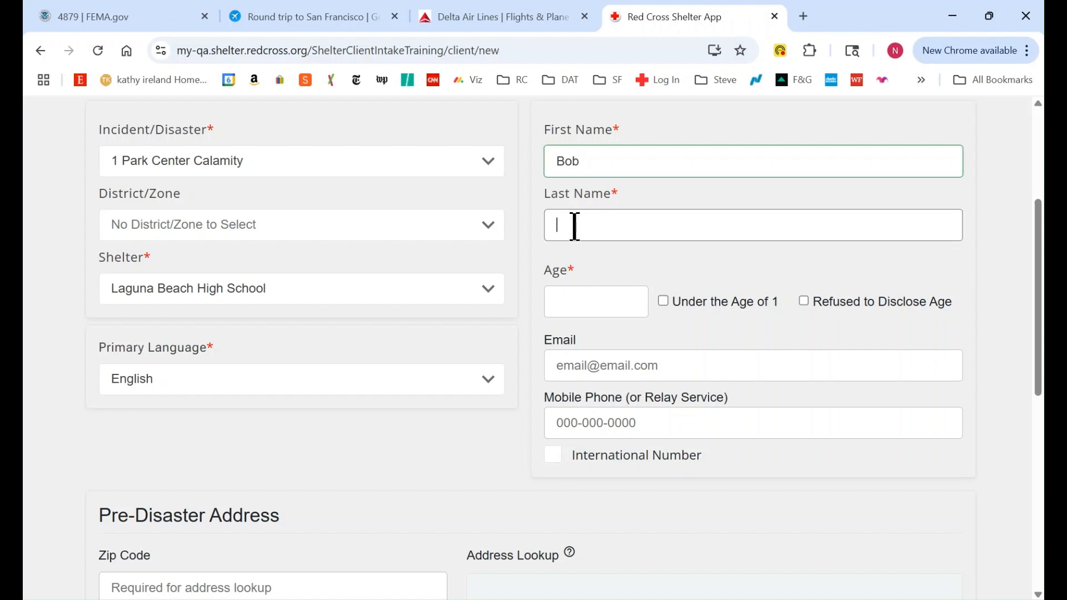
pyautogui.write('Hope')
# Enter age 88, the client's e-mail address and mobile phone number
pyautogui.click(592, 302)
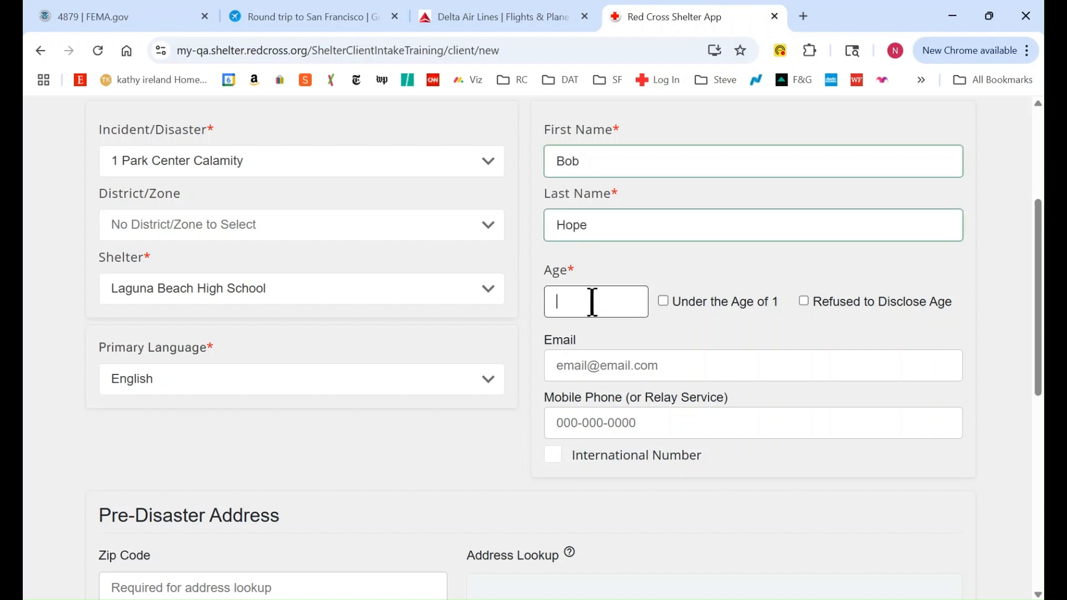
pyautogui.write('88')
pyautogui.click(586, 371)
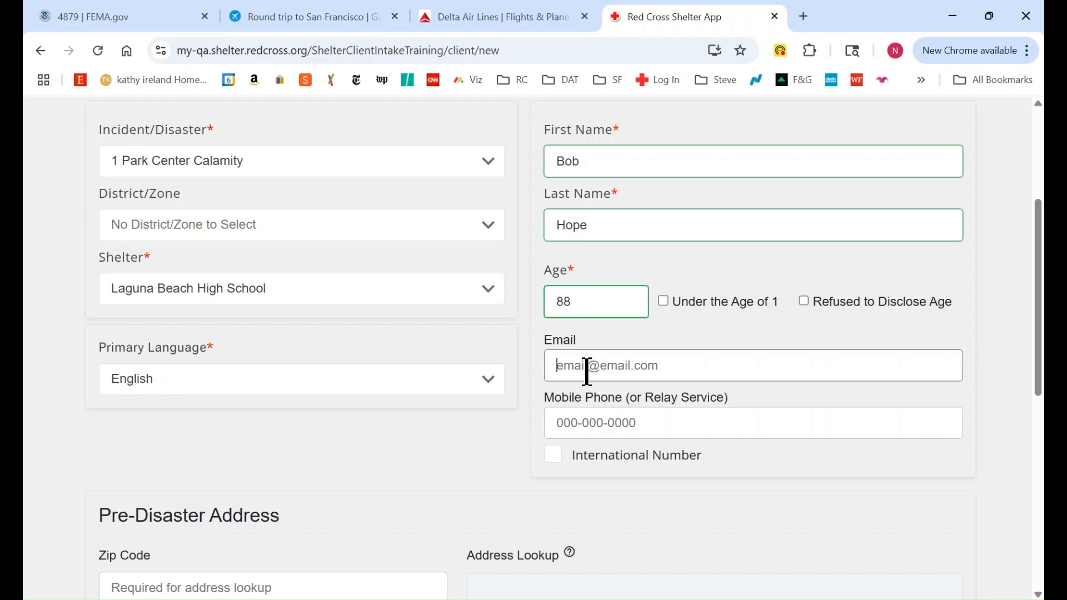
pyautogui.click(578, 420)
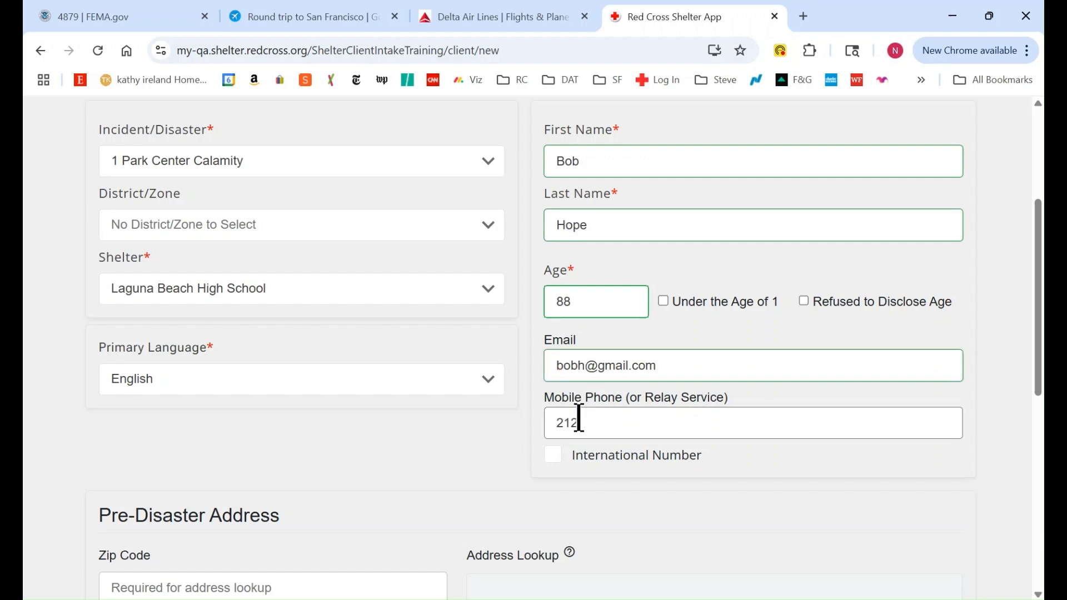
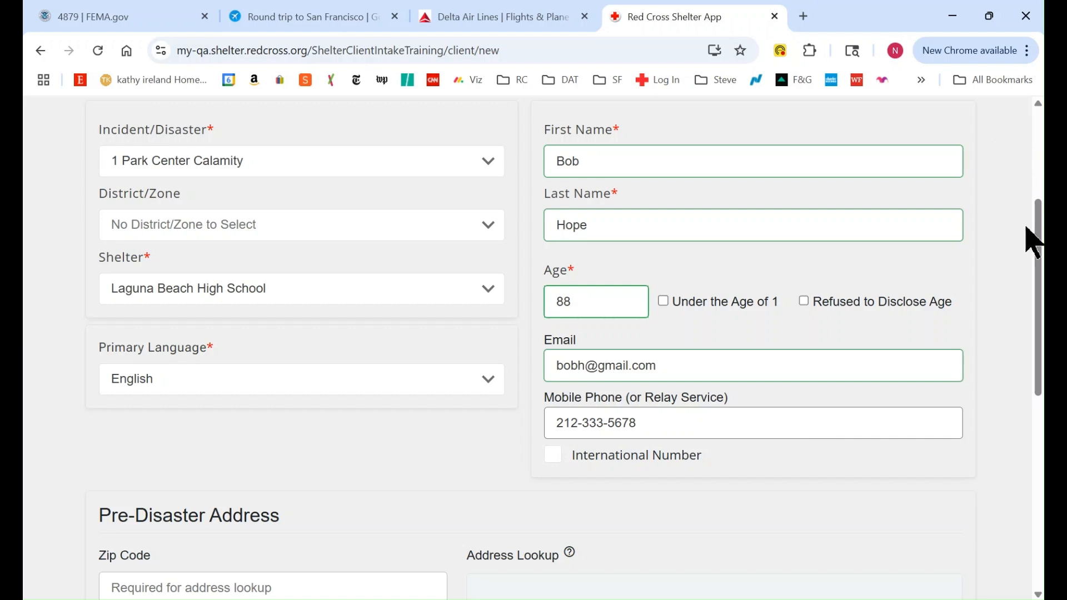
# Enter the client's ZIP code and street, then pick the first suggestion to auto-fill the address
pyautogui.moveTo(1037, 251); pyautogui.dragTo(1037, 406)
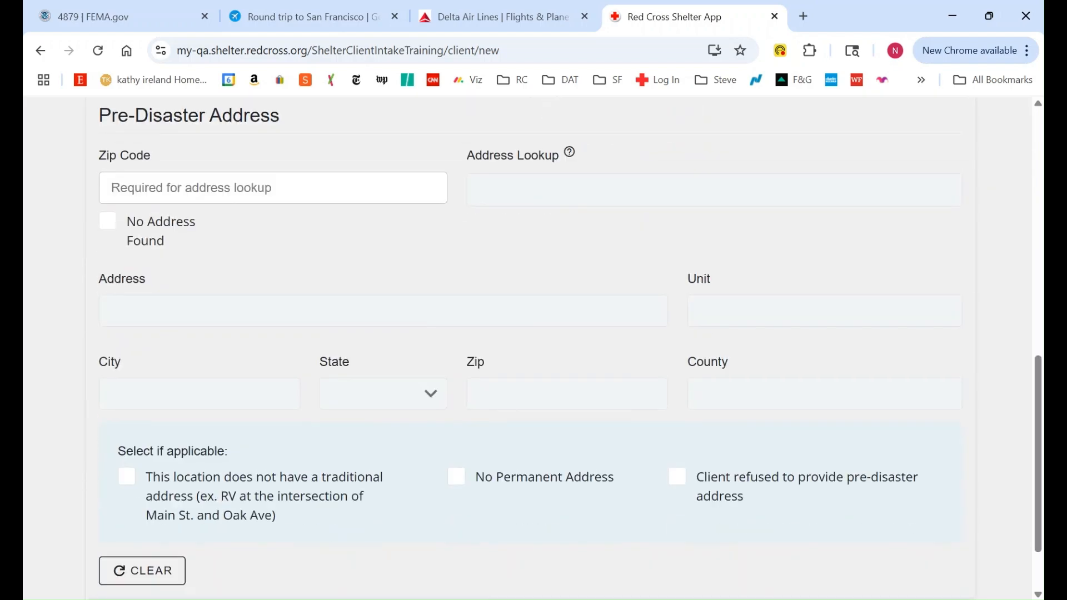
pyautogui.click(117, 188)
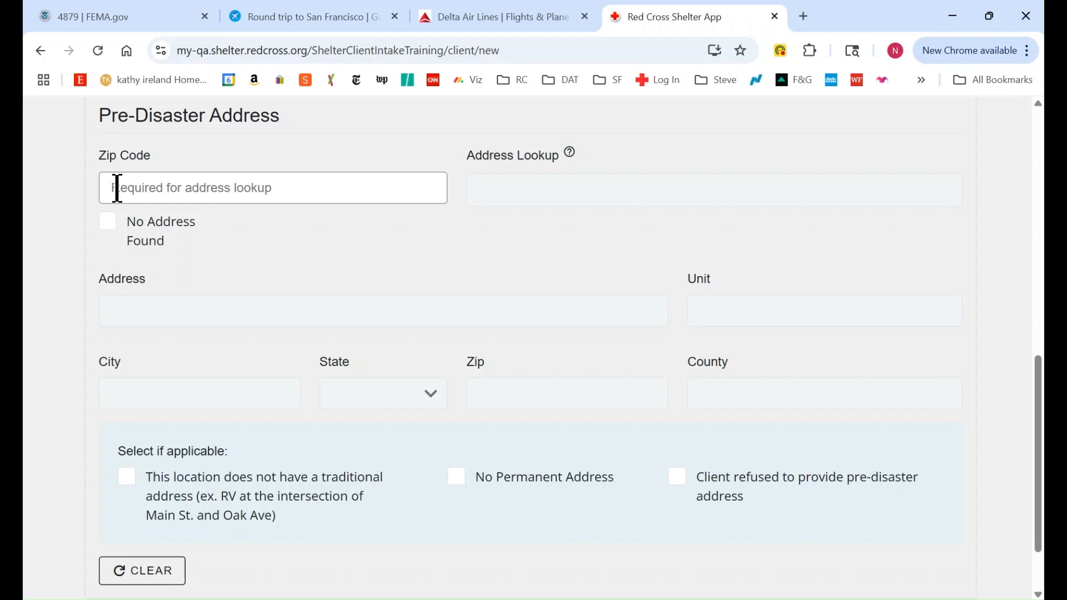
pyautogui.write('92')
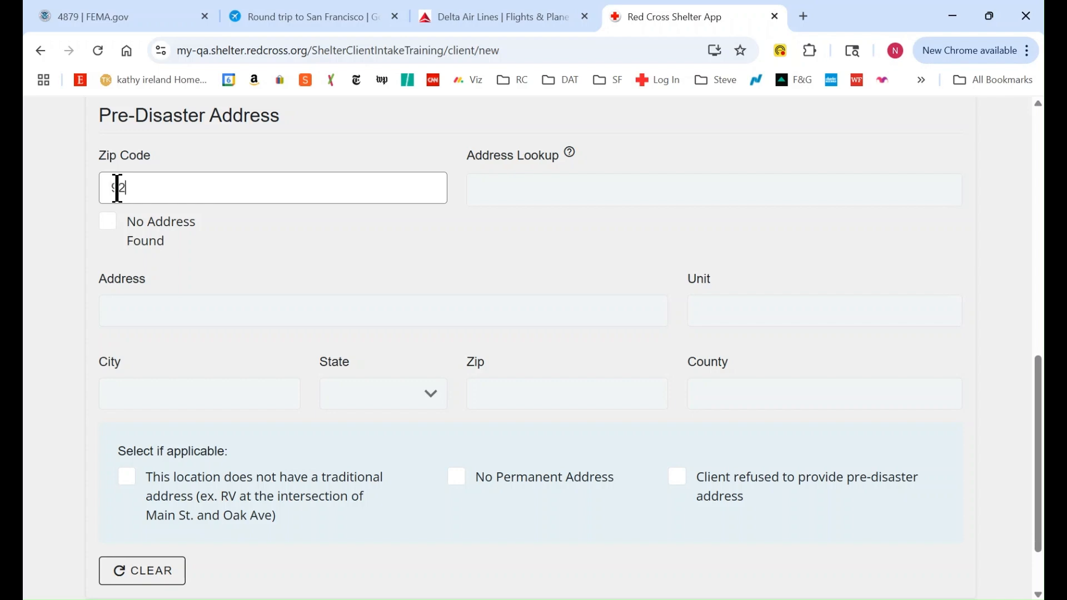
pyautogui.write('610')
pyautogui.click(491, 192)
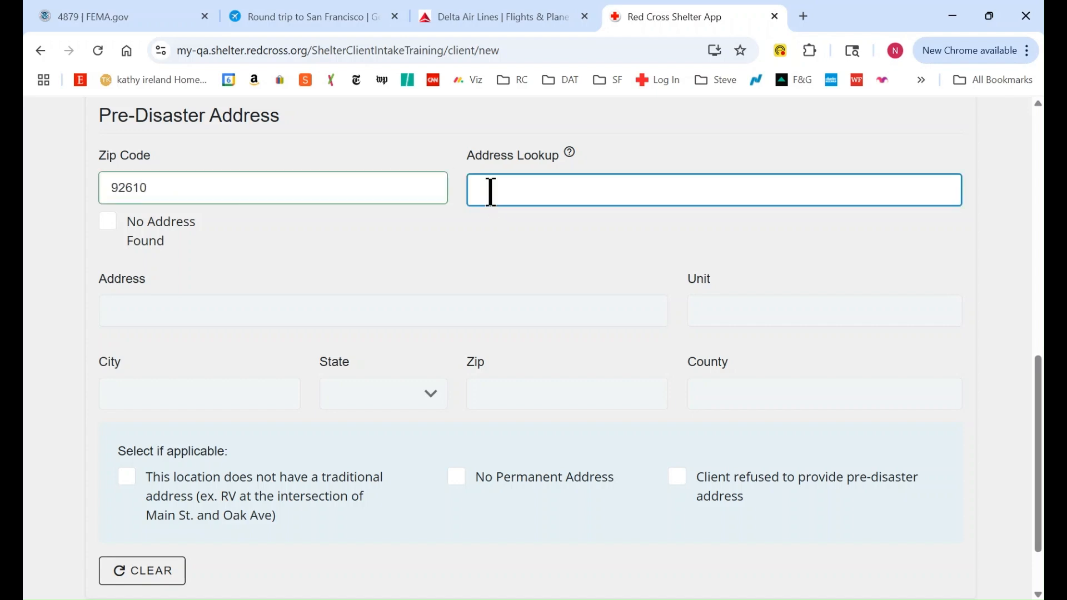
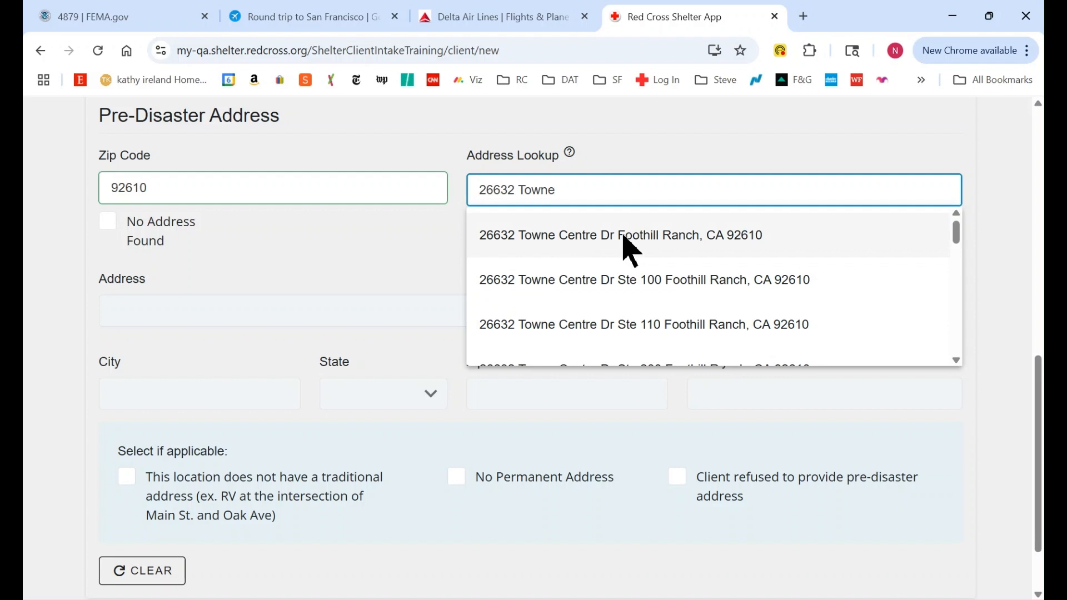
pyautogui.click(623, 236)
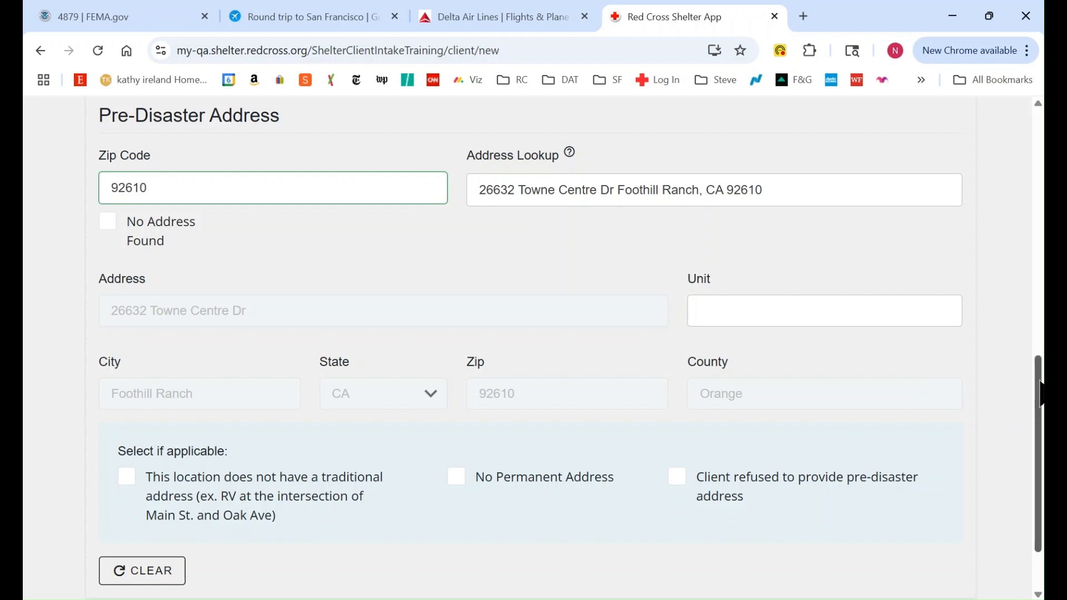
pyautogui.scroll(-2, 1038, 392)
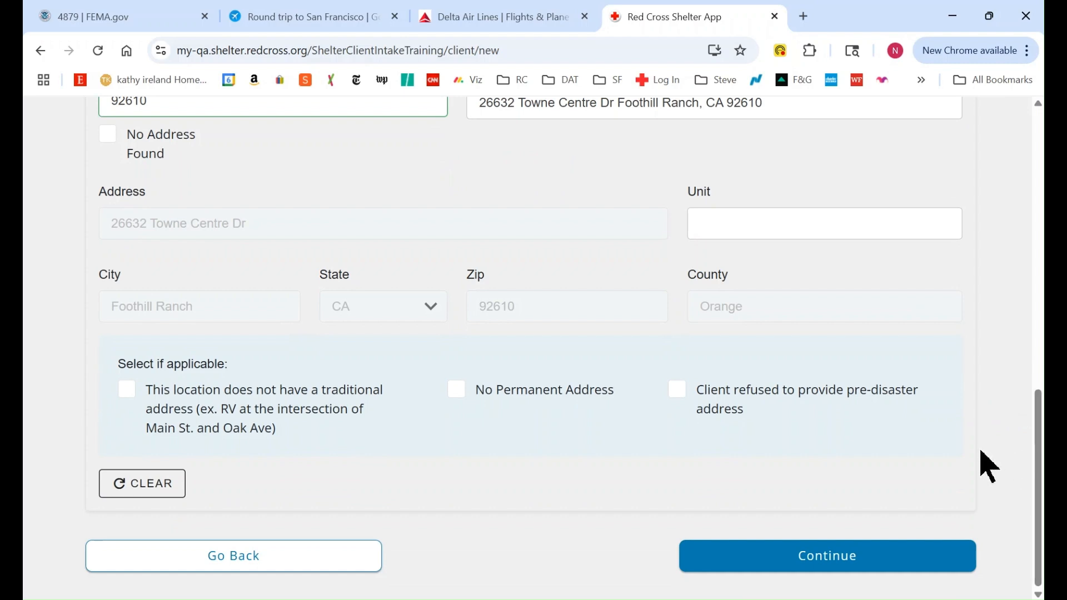
# Go to household members and assign the client room/cot 101
pyautogui.click(817, 566)
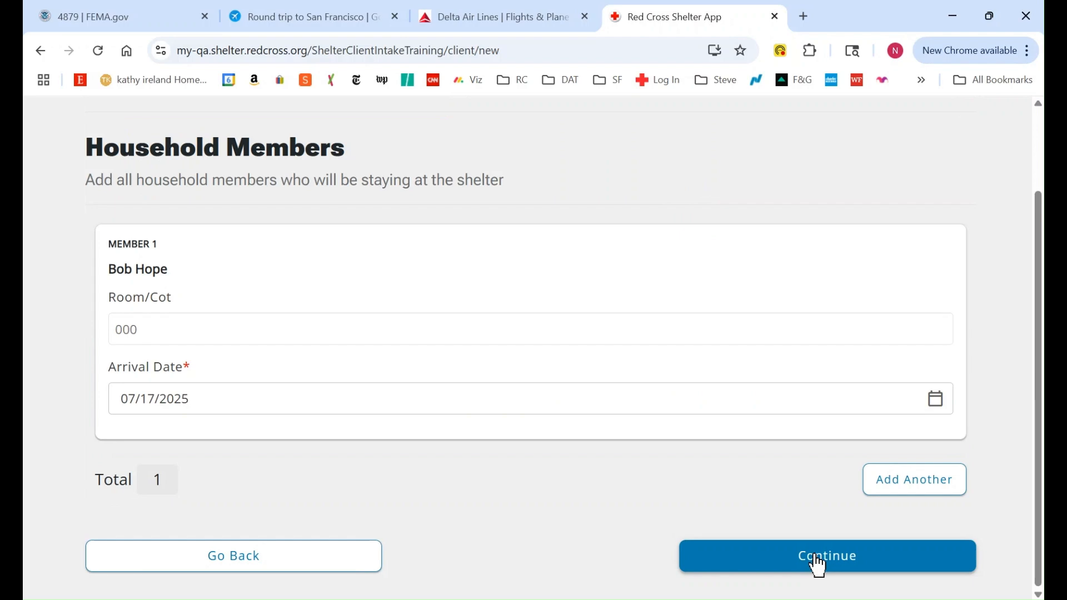
pyautogui.click(132, 319)
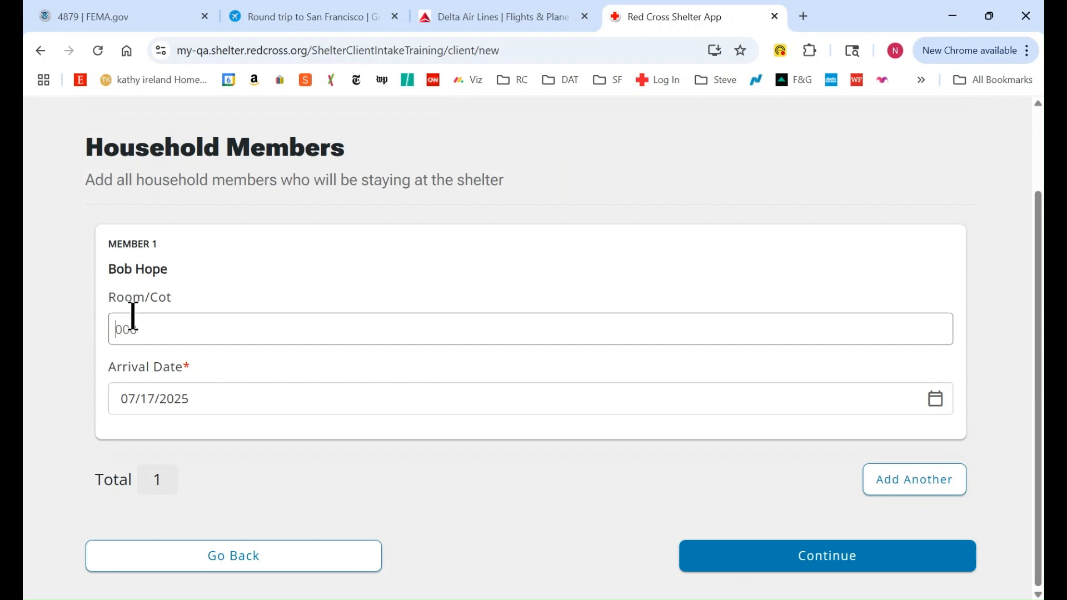
pyautogui.write('101')
# Keep arrival date 07/17/2025 and add a second household member
pyautogui.click(936, 400)
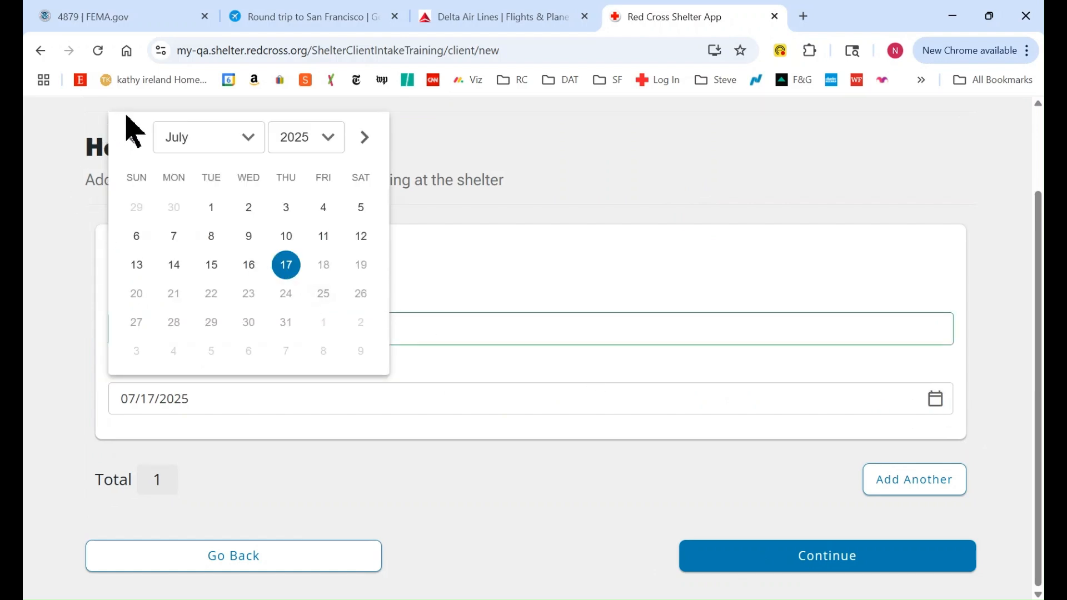
pyautogui.click(133, 137)
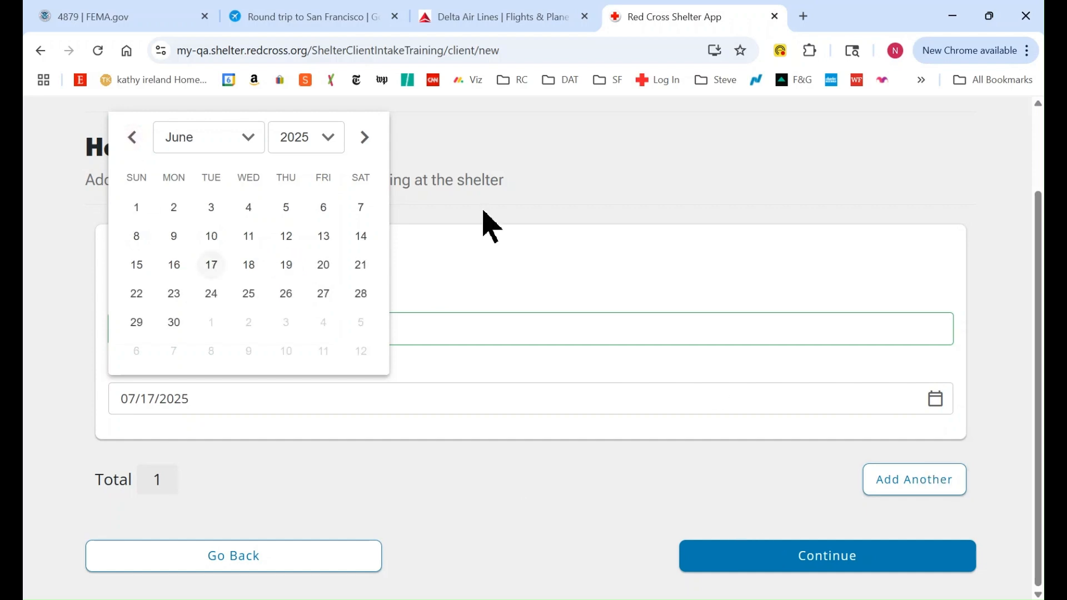
pyautogui.click(607, 161)
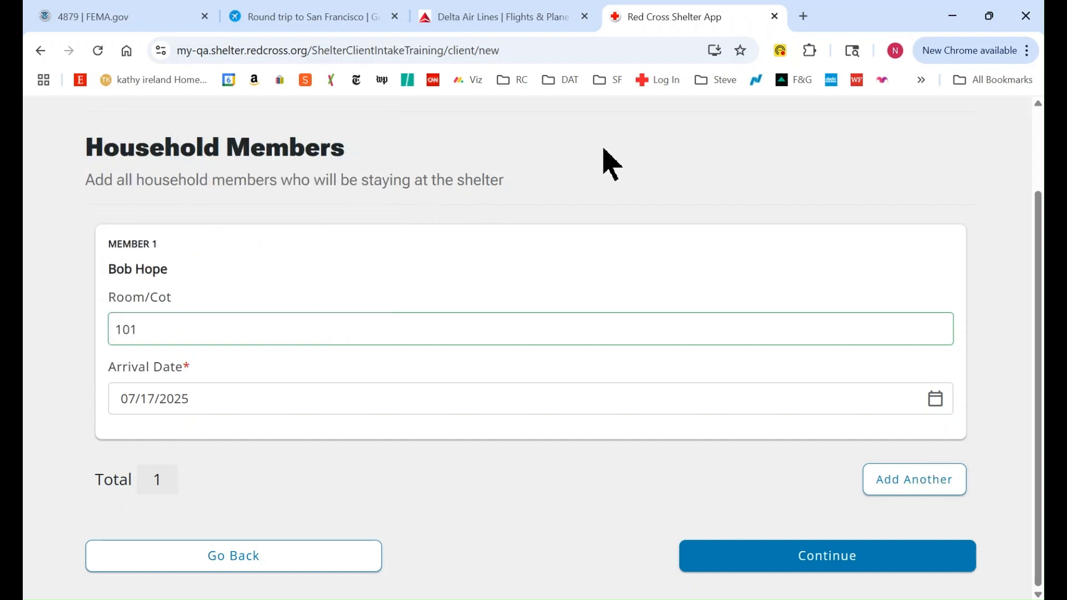
pyautogui.click(933, 497)
pyautogui.click(175, 534)
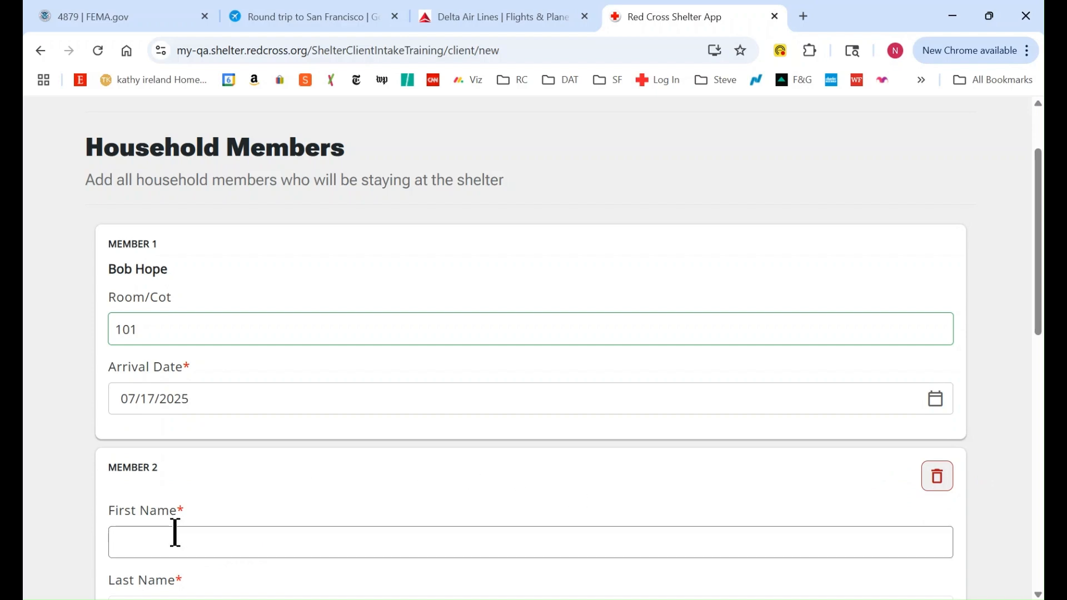
# Enter the second member's first name, last name and age 40
pyautogui.scroll(1, 1039, 203)
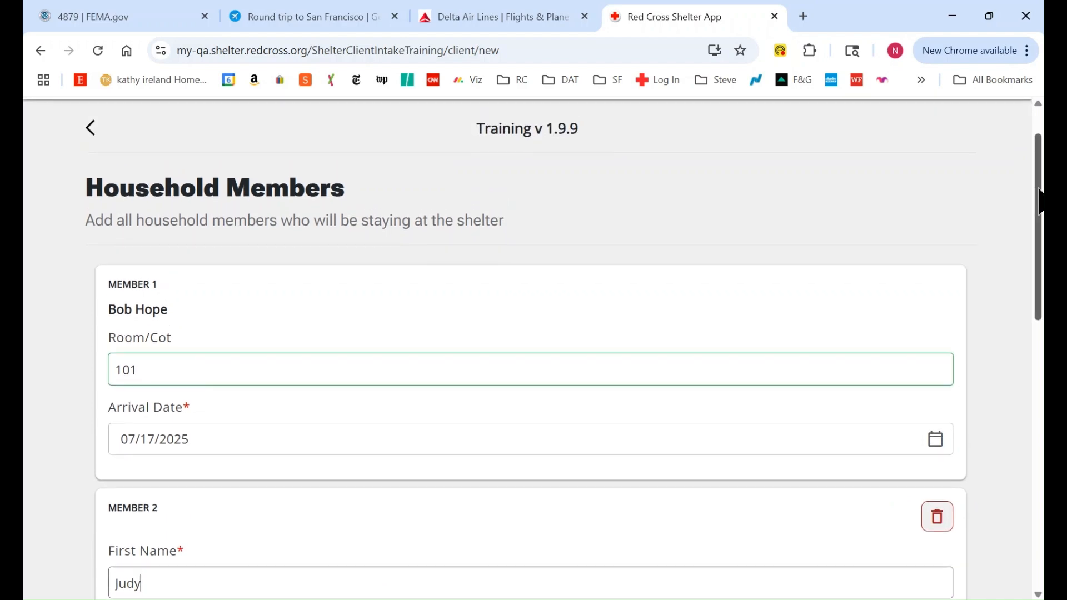
pyautogui.scroll(-9, 824, 280)
pyautogui.scroll(2, 824, 280)
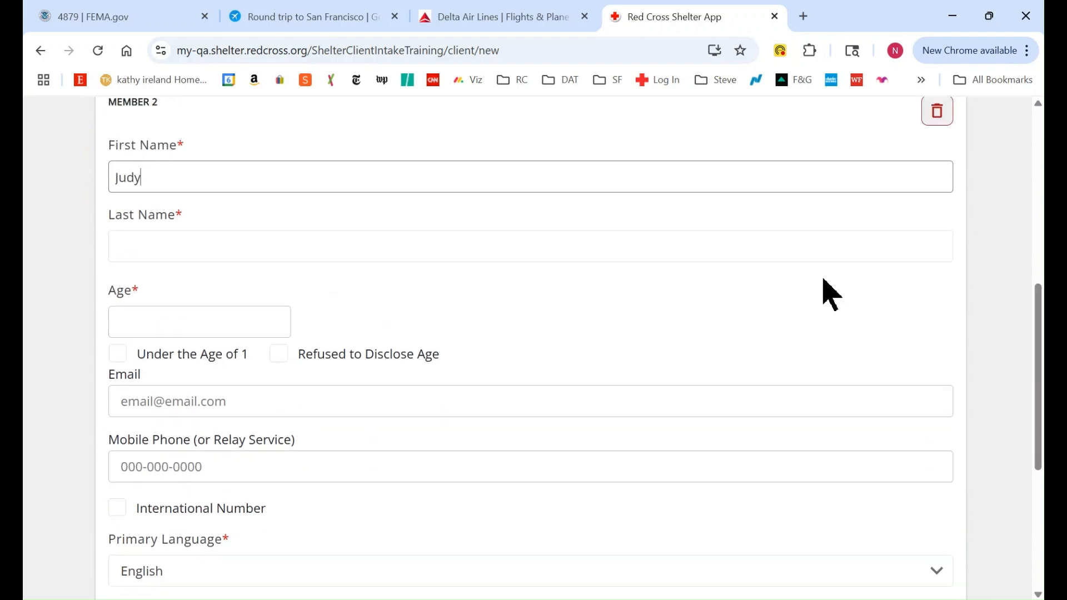
pyautogui.click(284, 245)
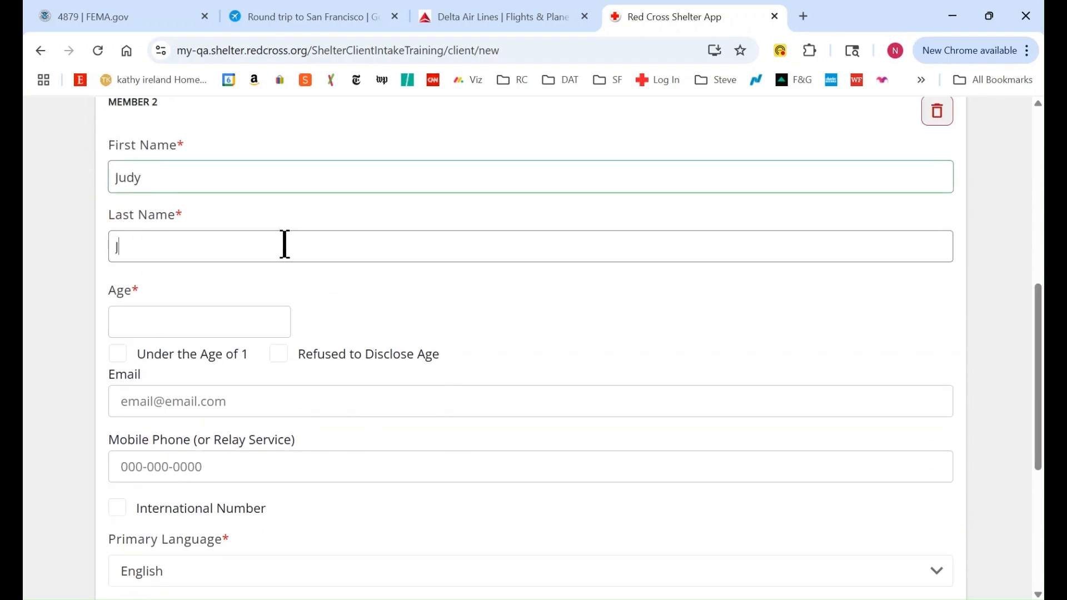
pyautogui.write('Hope')
pyautogui.click(158, 325)
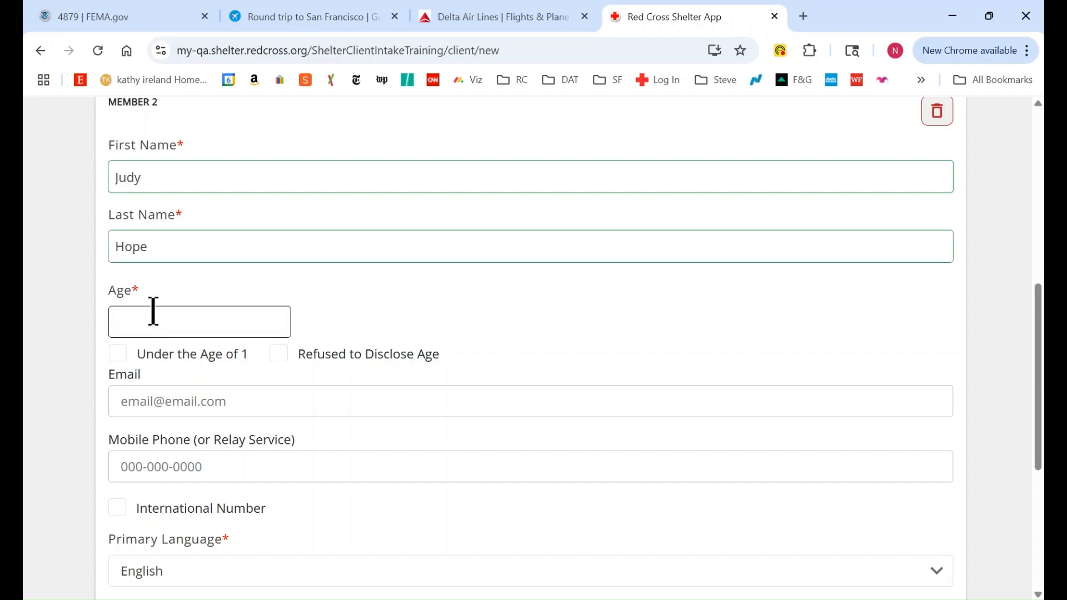
pyautogui.write('40')
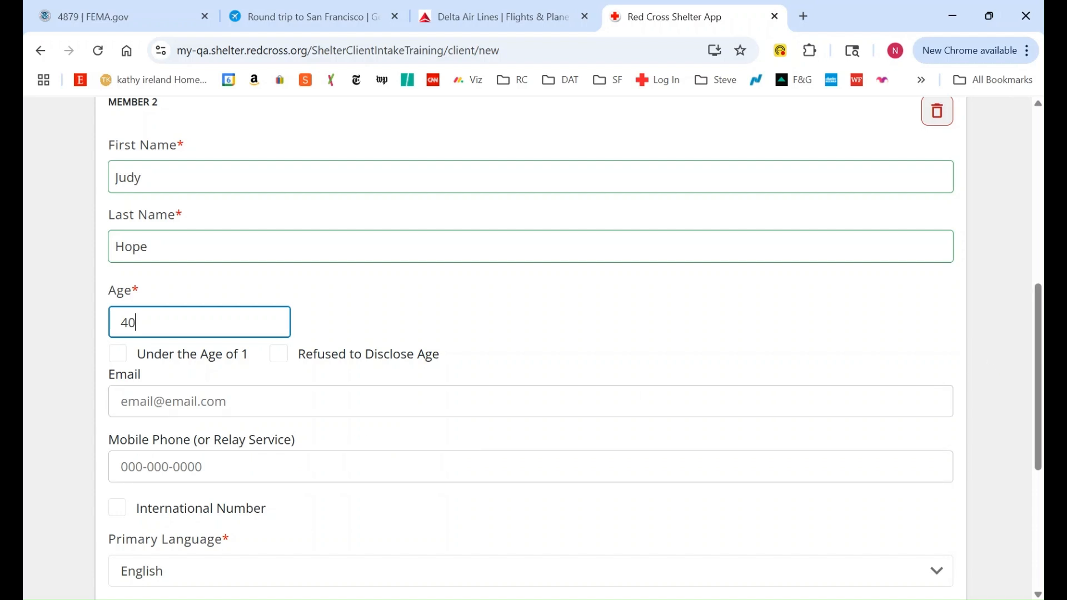
# Give the second member room/cot 102 and continue to Urgent Information
pyautogui.moveTo(1036, 308); pyautogui.dragTo(1037, 378)
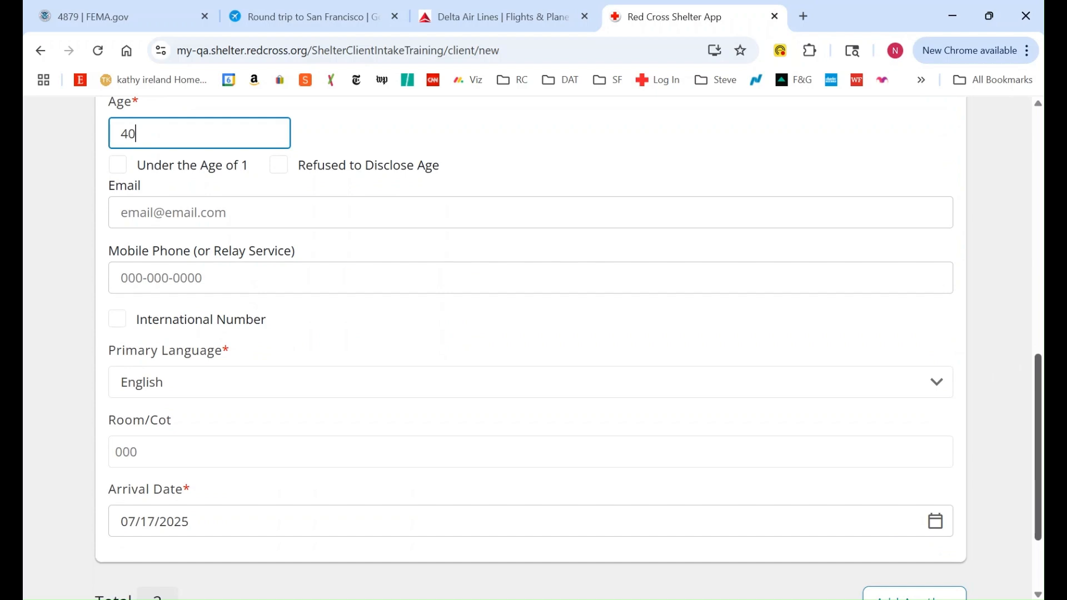
pyautogui.scroll(-2, 533, 344)
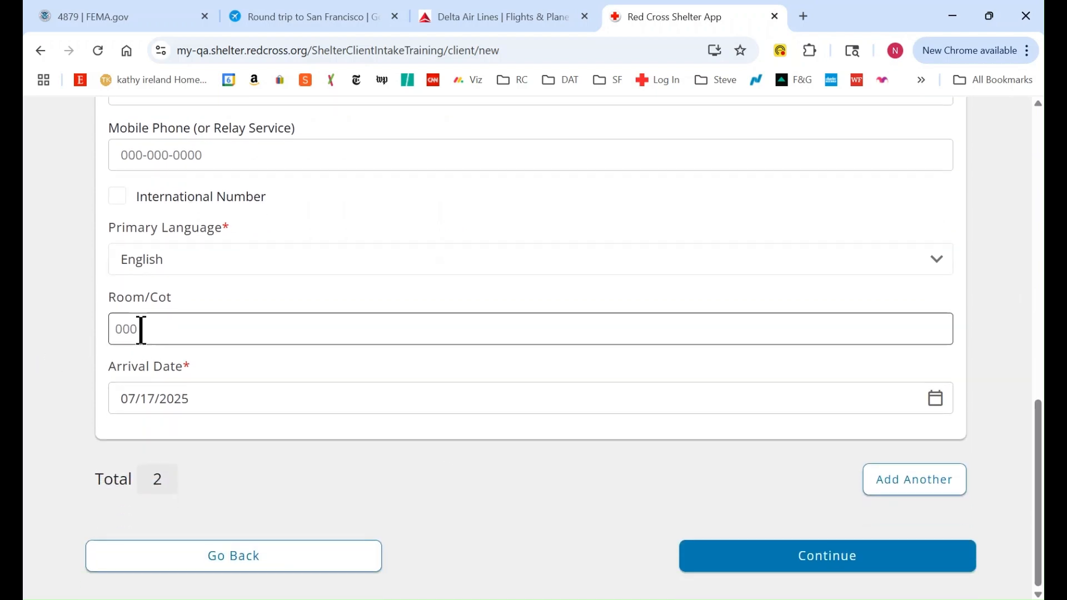
pyautogui.click(141, 330)
pyautogui.write('102')
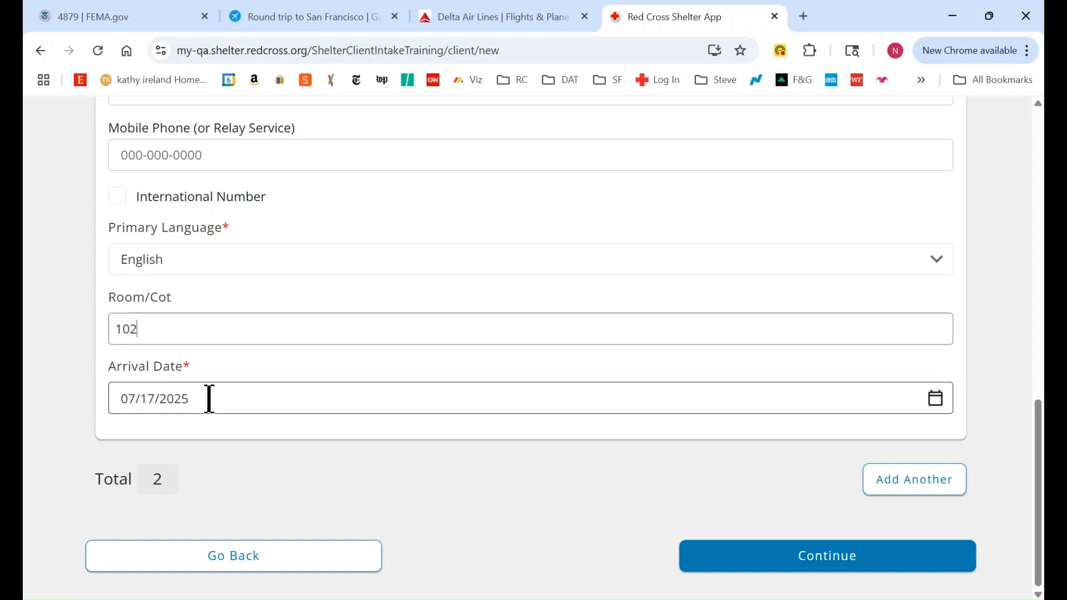
pyautogui.click(835, 565)
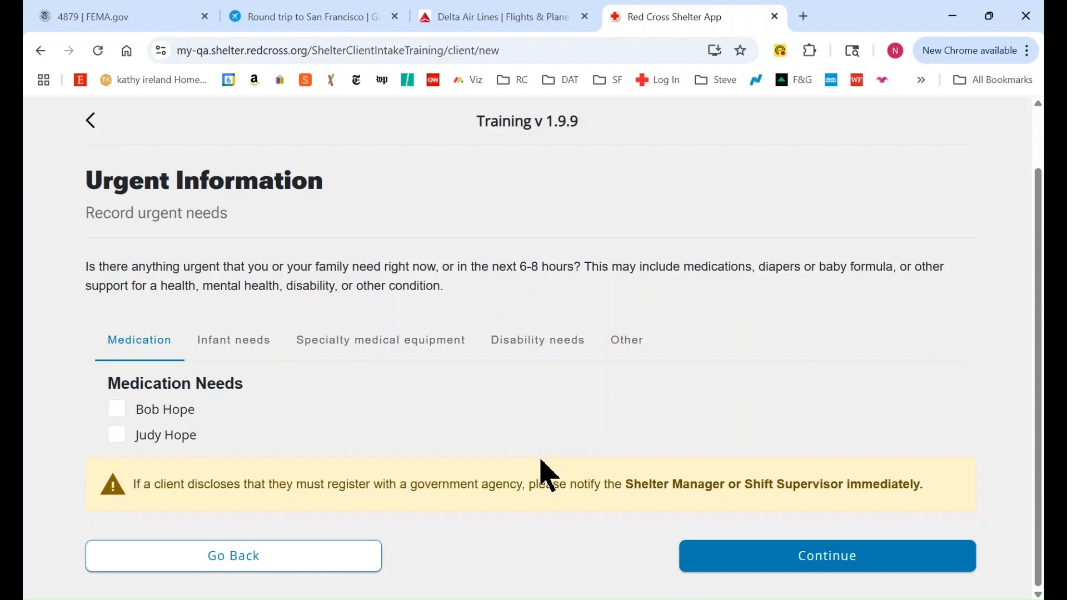
# Record 'Needs Walker' as specialty medical equipment for the first household member, then continue
pyautogui.click(380, 349)
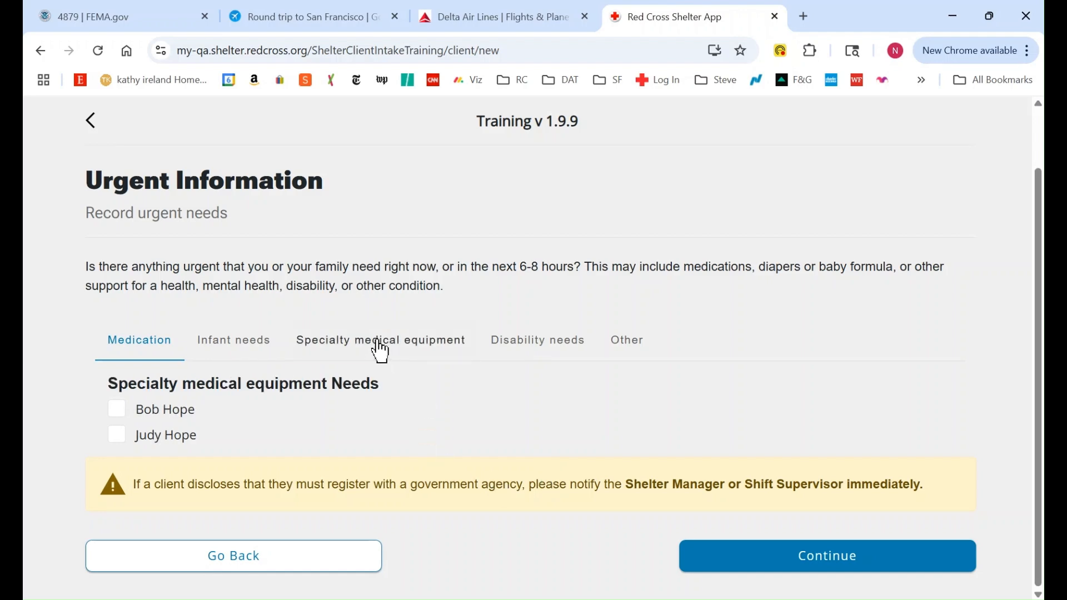
pyautogui.click(119, 412)
pyautogui.click(274, 433)
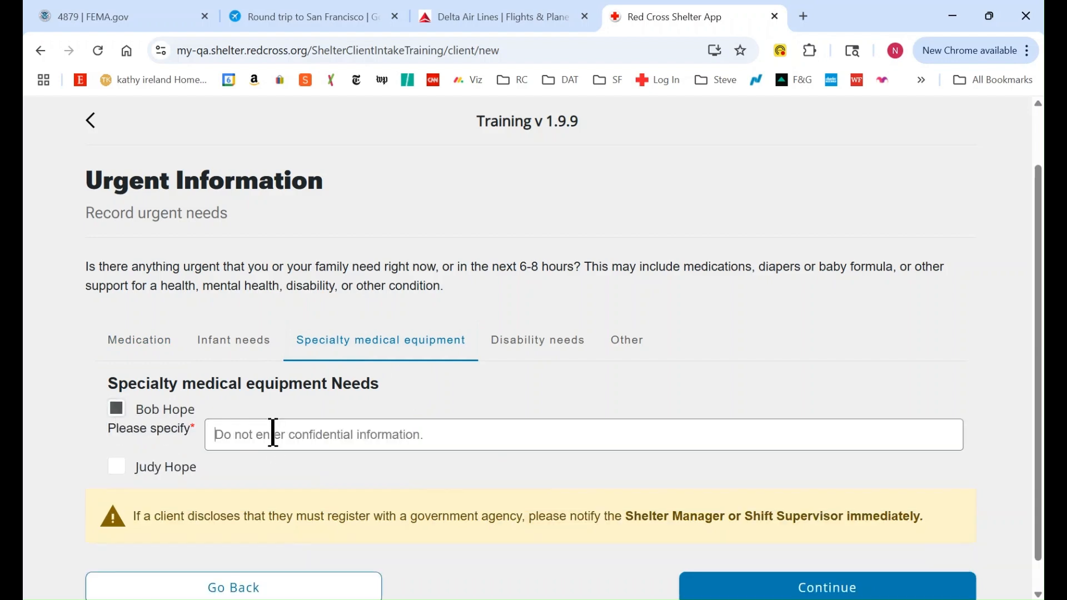
pyautogui.write('Needs')
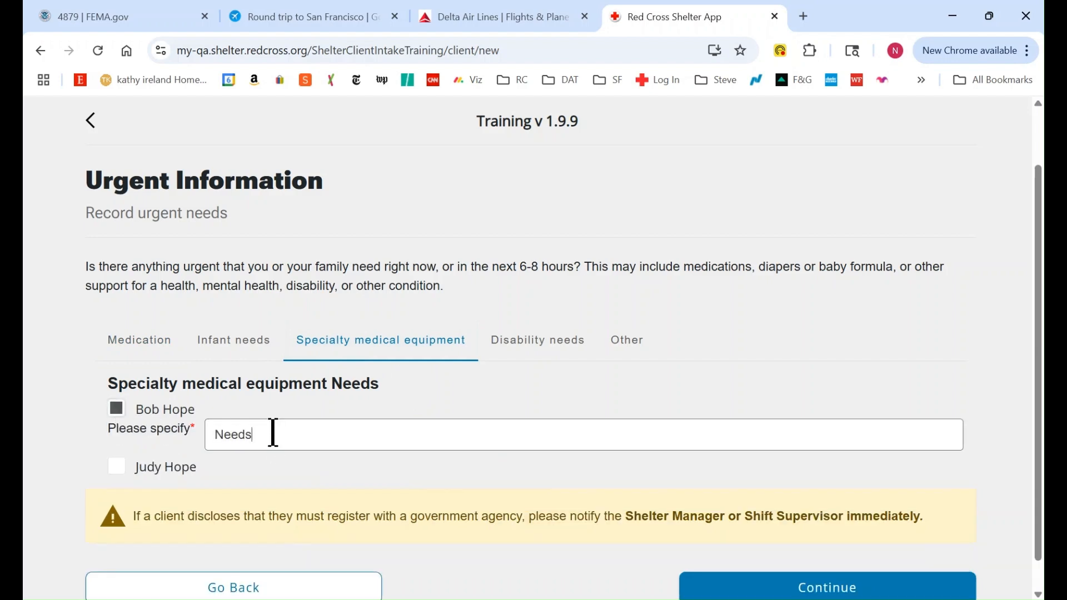
pyautogui.write('Walker')
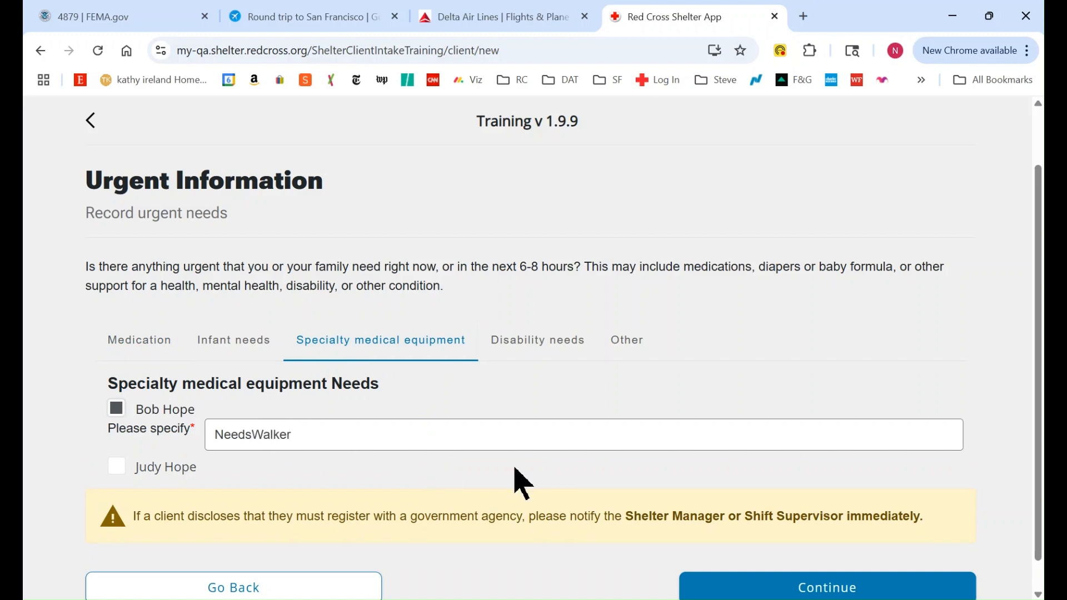
pyautogui.click(253, 427)
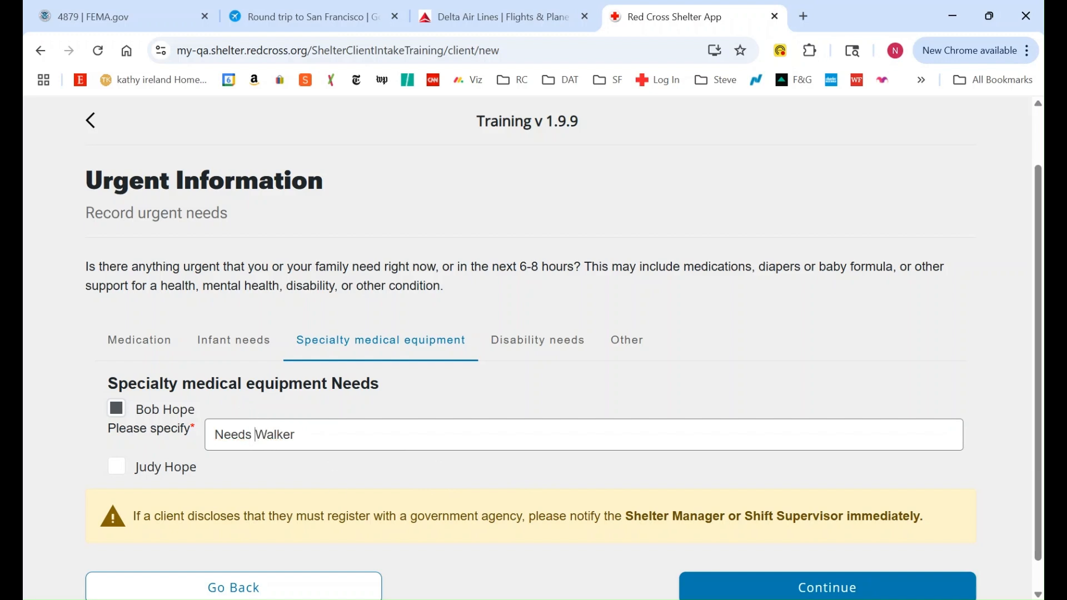
pyautogui.click(806, 587)
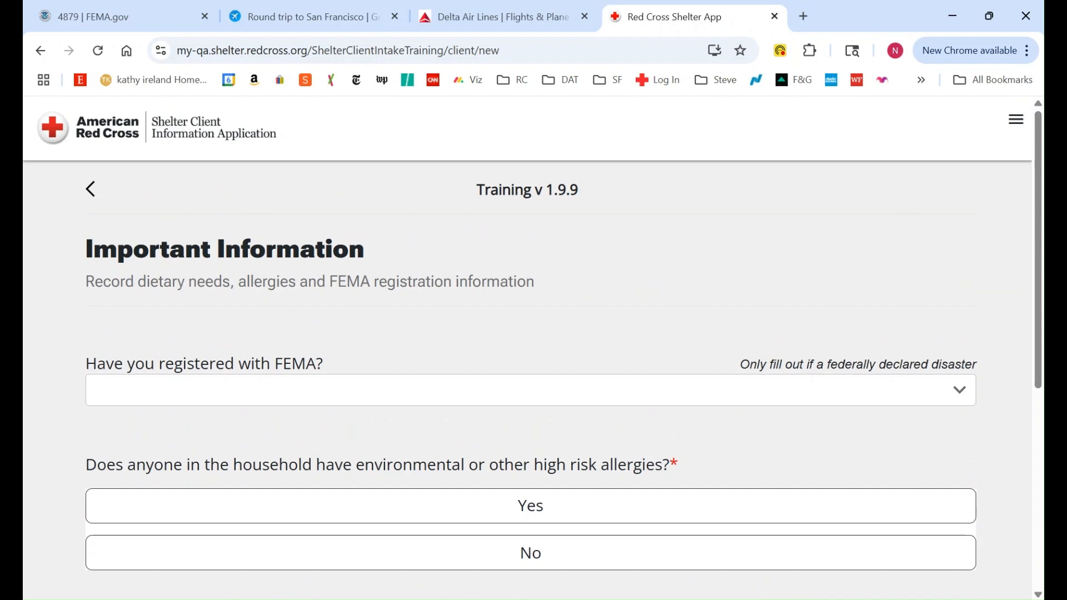
# Report high-risk allergies in the household as fragrance sensitivity
pyautogui.moveTo(1039, 136); pyautogui.dragTo(1039, 195)
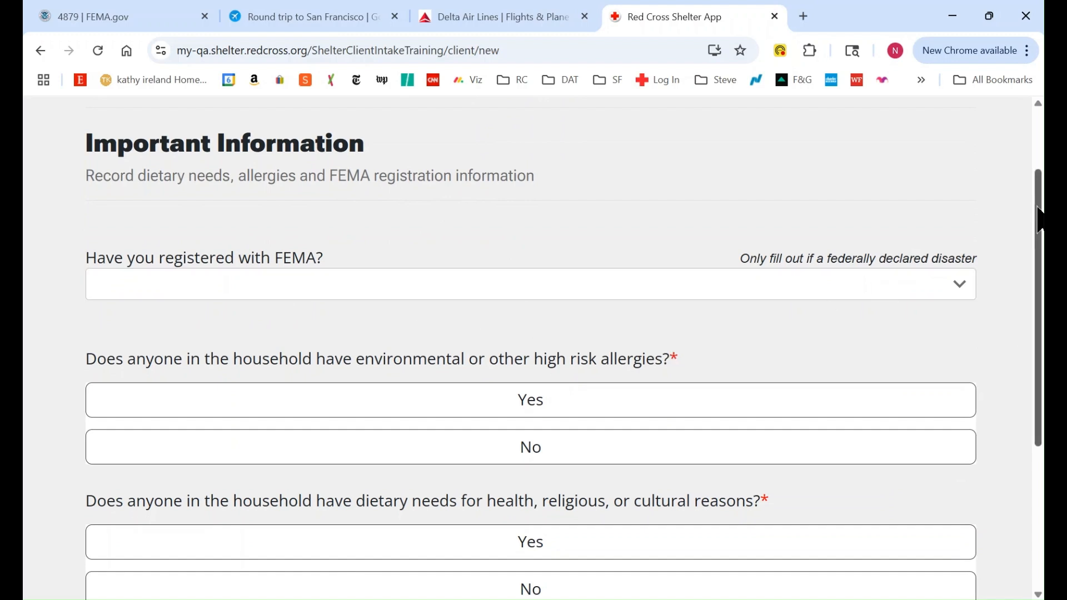
pyautogui.moveTo(1039, 220); pyautogui.dragTo(1039, 340)
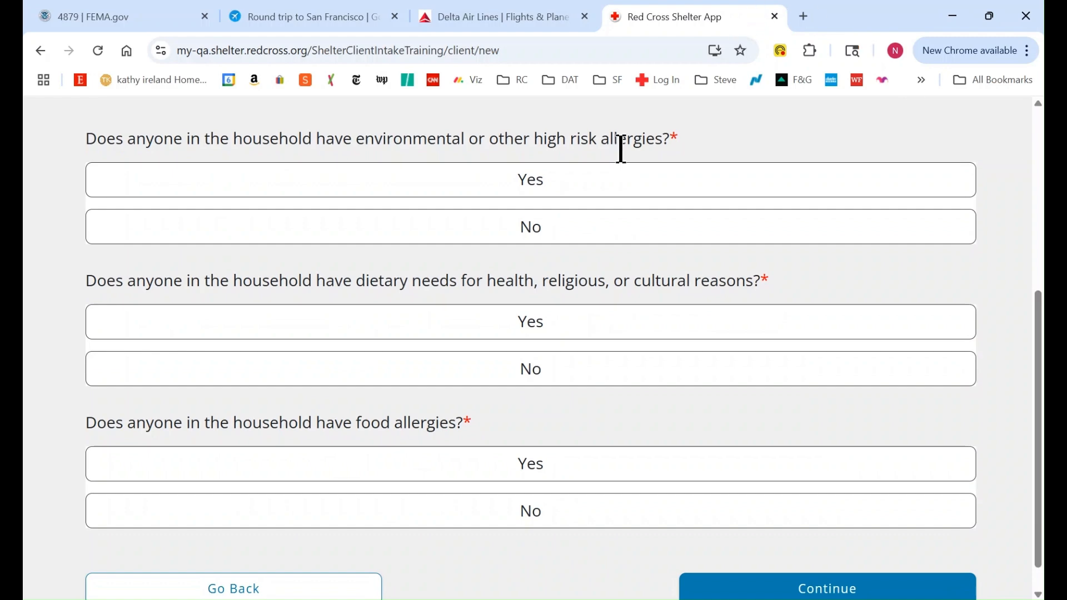
pyautogui.click(564, 189)
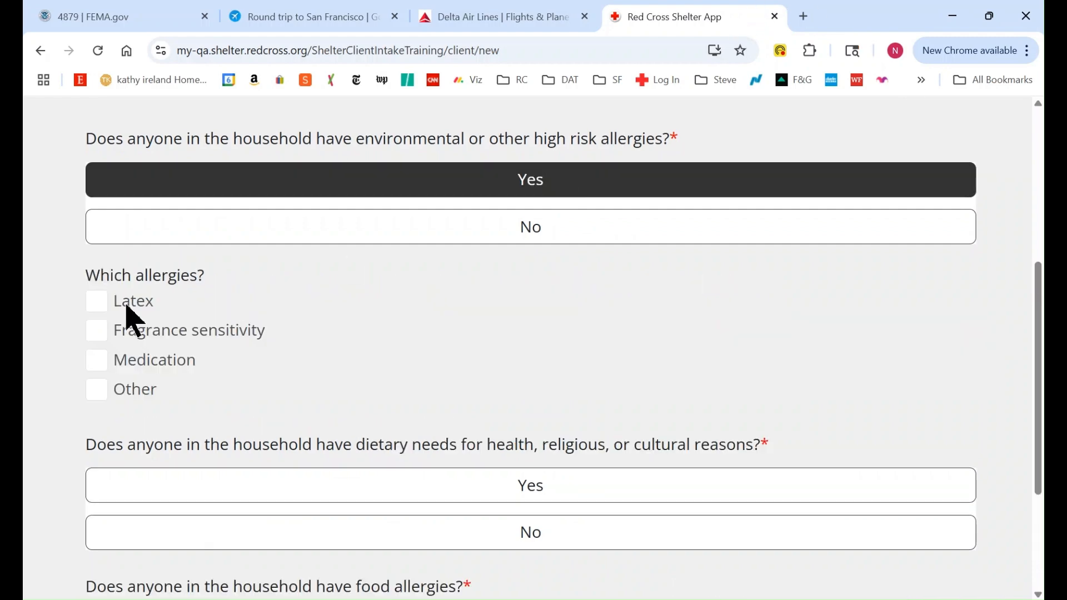
pyautogui.click(98, 336)
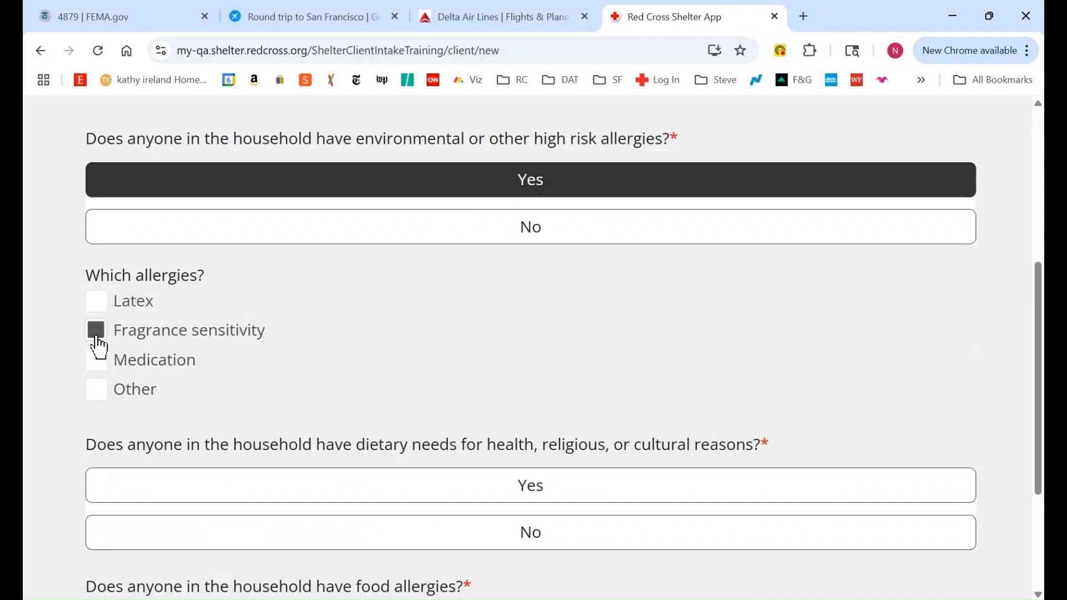
# Record a gluten-free diet and no food allergies, then continue
pyautogui.click(533, 491)
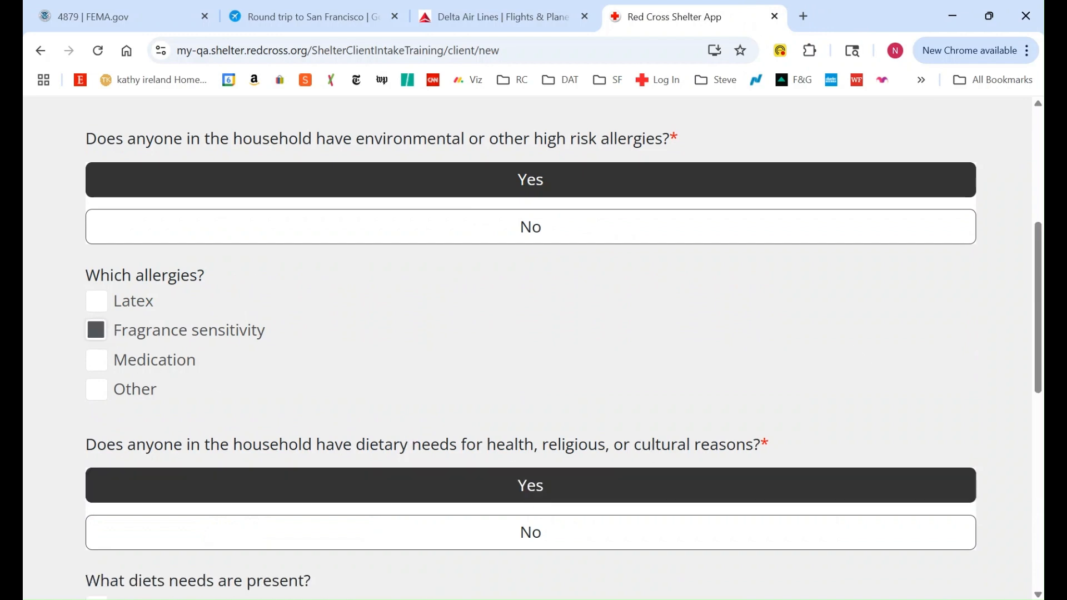
pyautogui.scroll(-5, 531, 345)
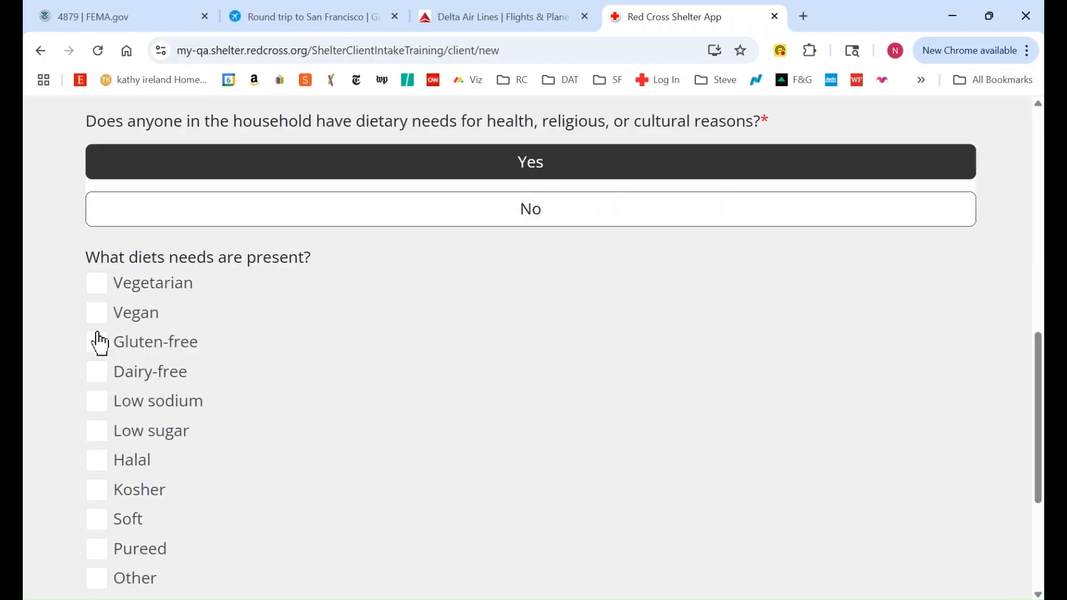
pyautogui.click(99, 345)
pyautogui.scroll(8, 1040, 344)
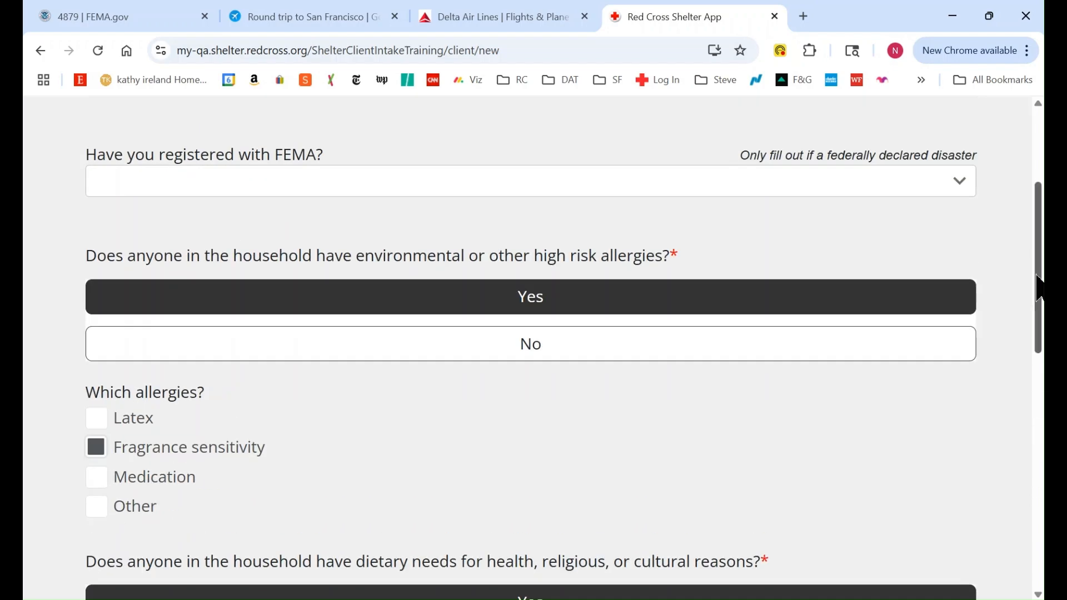
pyautogui.scroll(-10, 1037, 289)
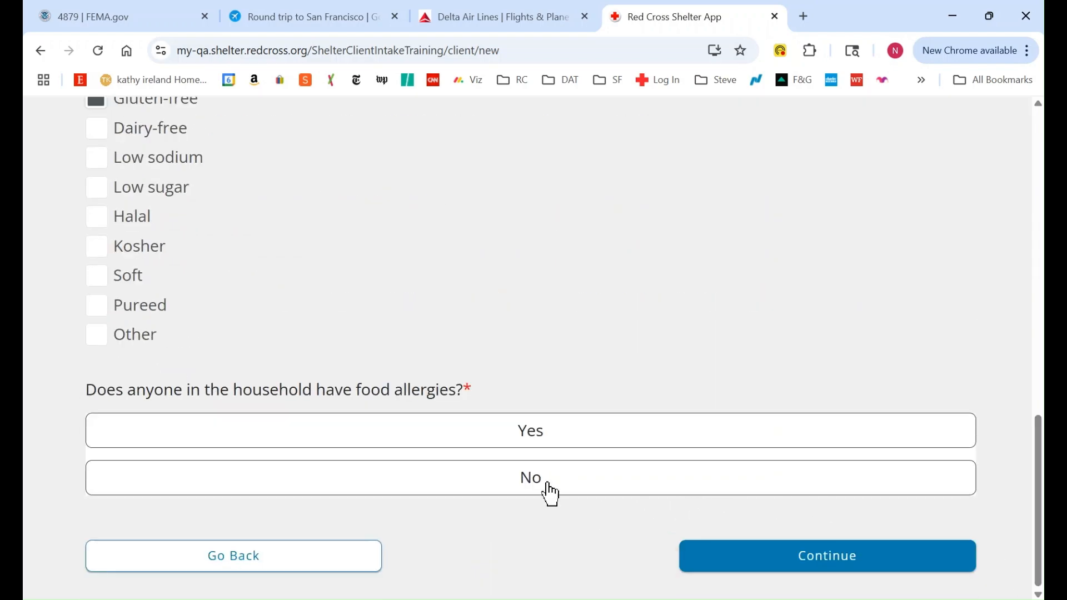
pyautogui.click(548, 483)
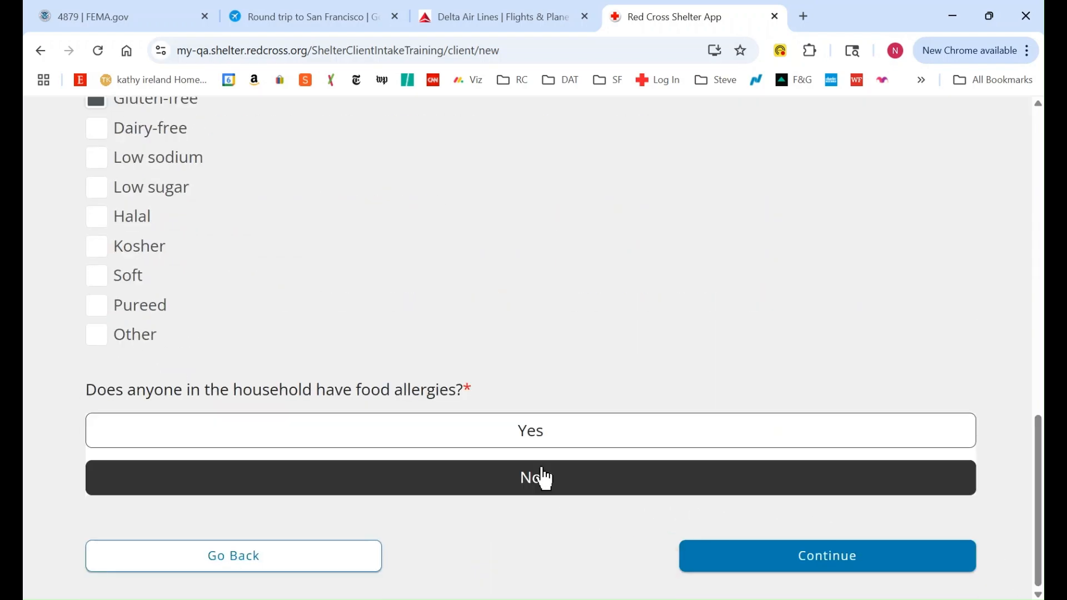
pyautogui.click(861, 565)
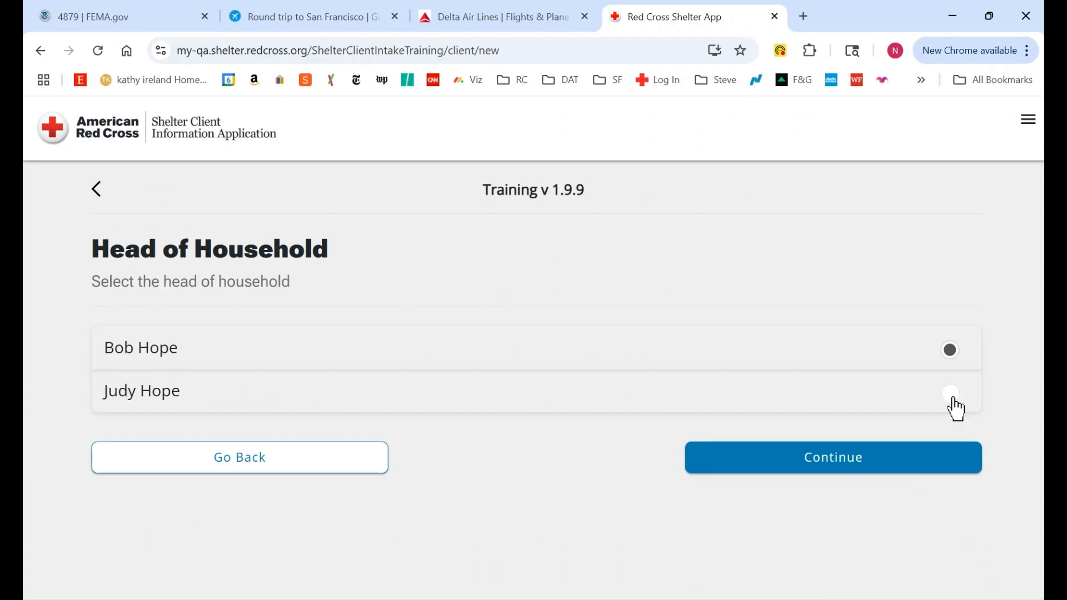
# Keep the client as head of household with no pets and advance to Information Sharing
pyautogui.click(832, 469)
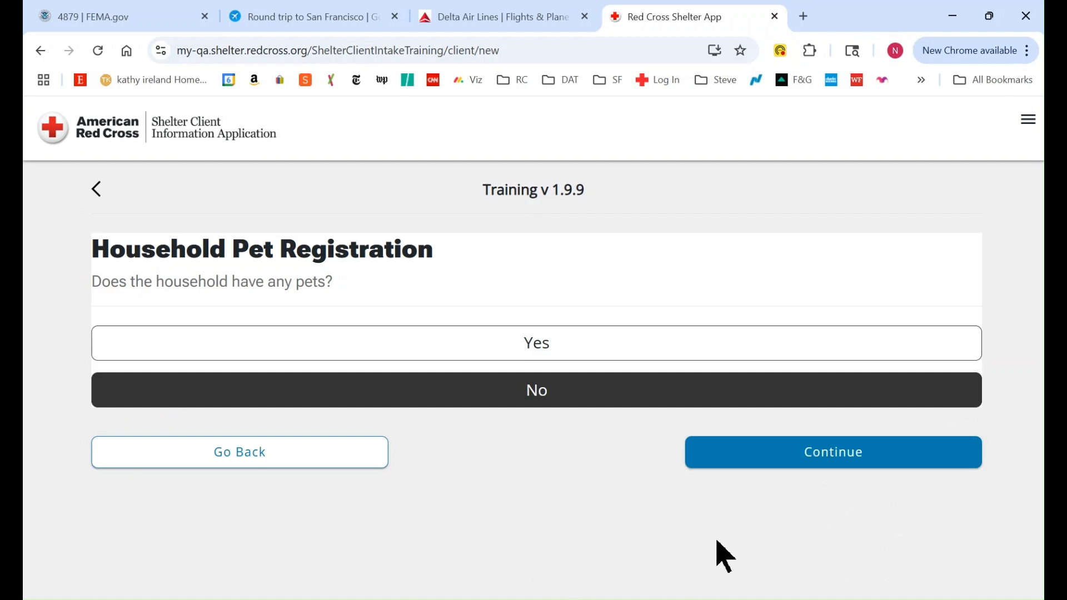
pyautogui.click(824, 451)
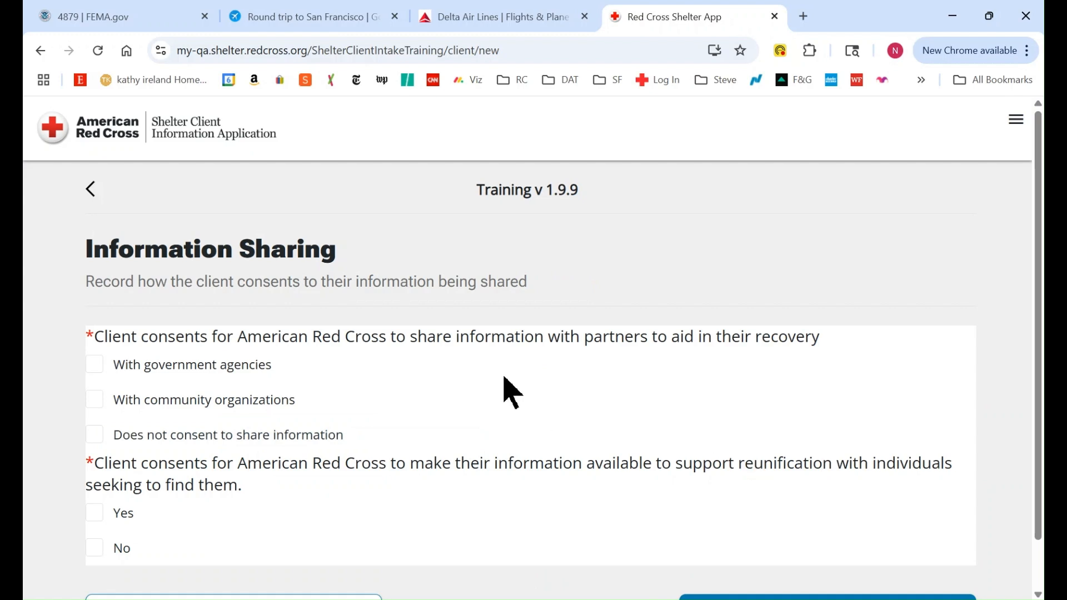
# Consent to sharing with government agencies, community organizations and for reunification, then continue
pyautogui.click(96, 369)
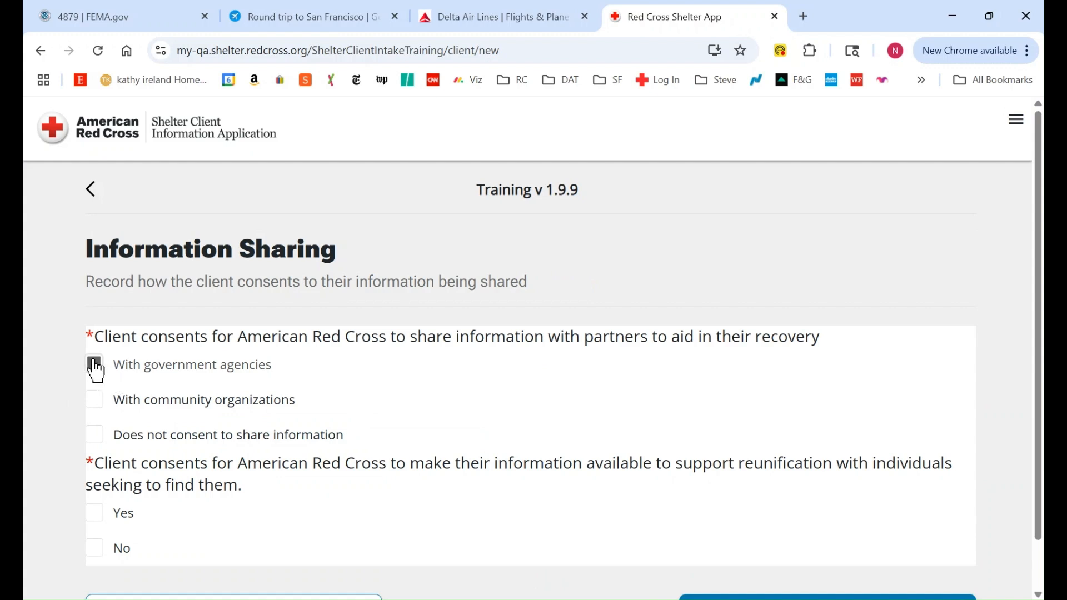
pyautogui.click(96, 402)
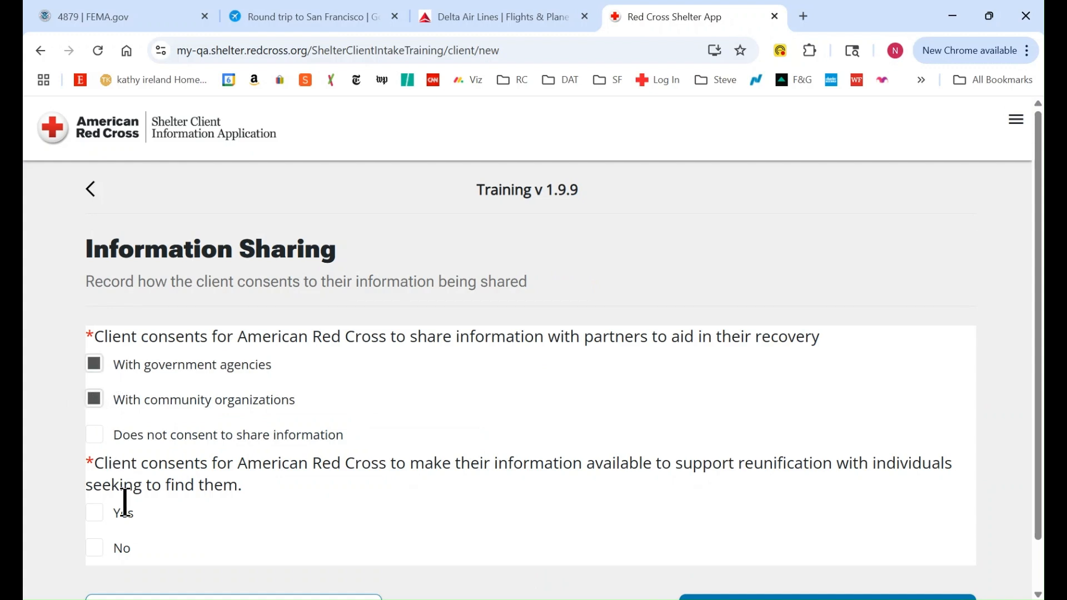
pyautogui.scroll(-1, 1039, 155)
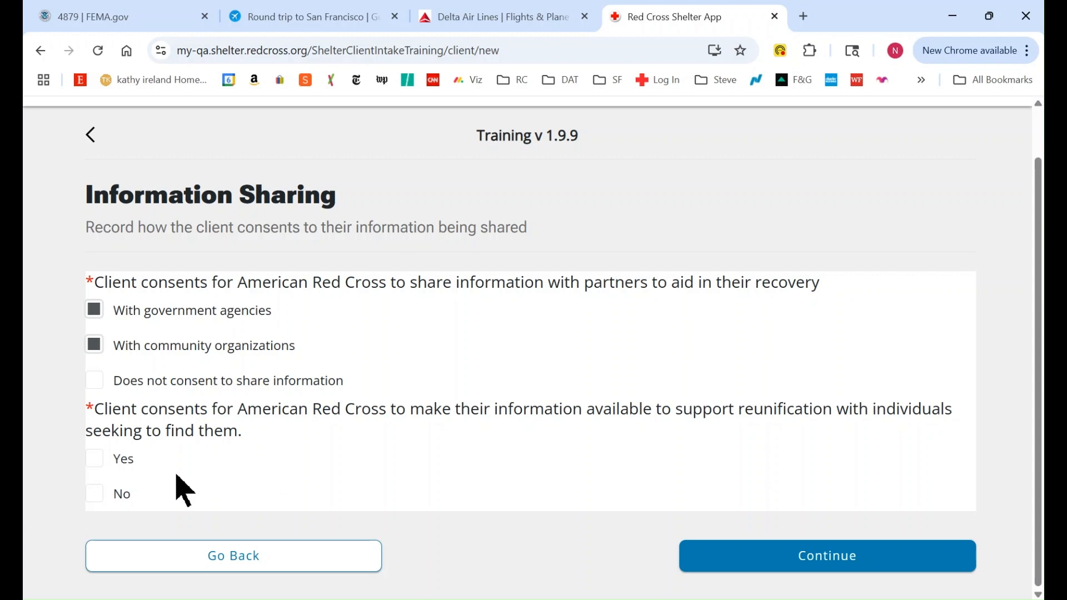
pyautogui.click(95, 461)
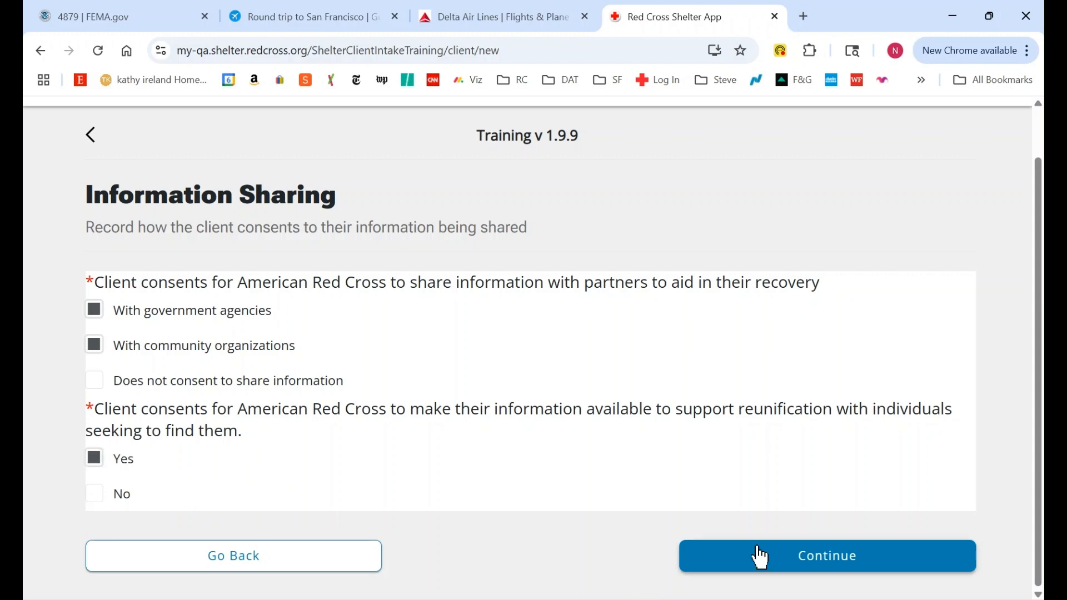
pyautogui.click(821, 564)
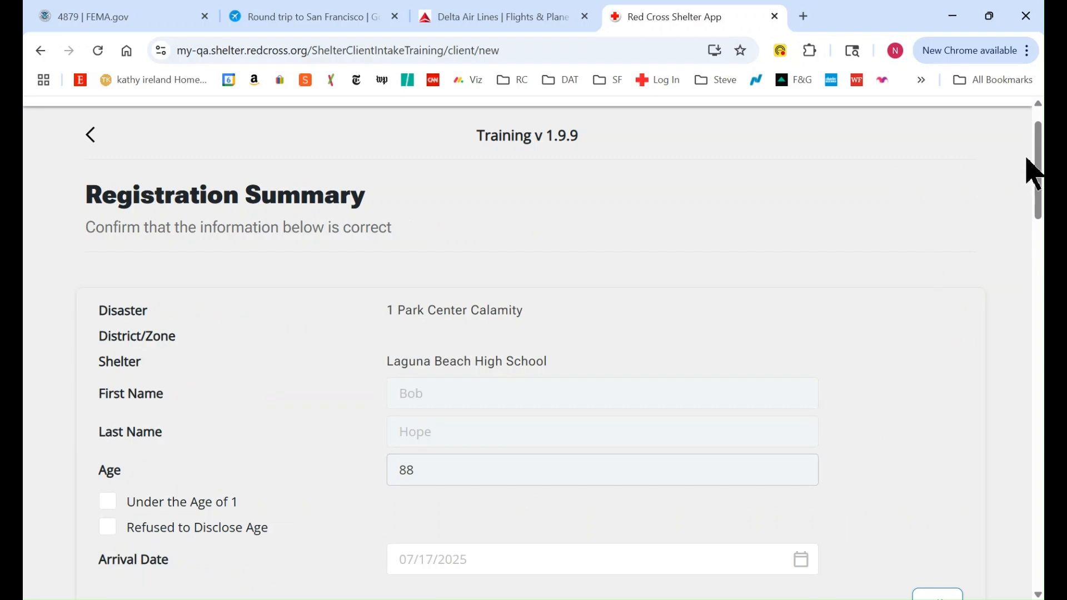
# Review the Registration Summary and confirm the client's registration
pyautogui.moveTo(1038, 157); pyautogui.dragTo(1040, 537)
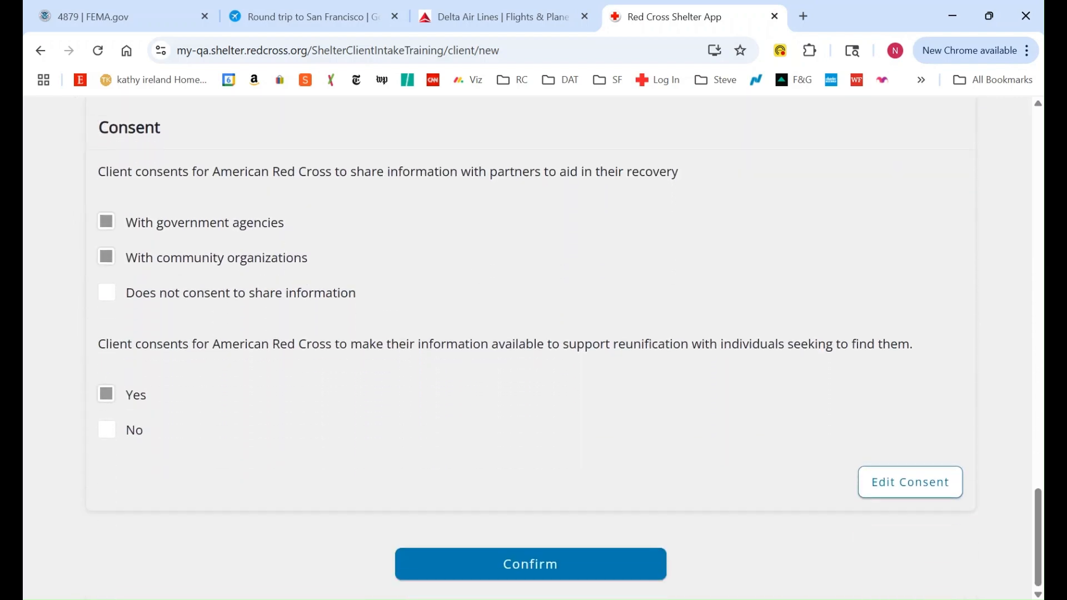
pyautogui.click(531, 570)
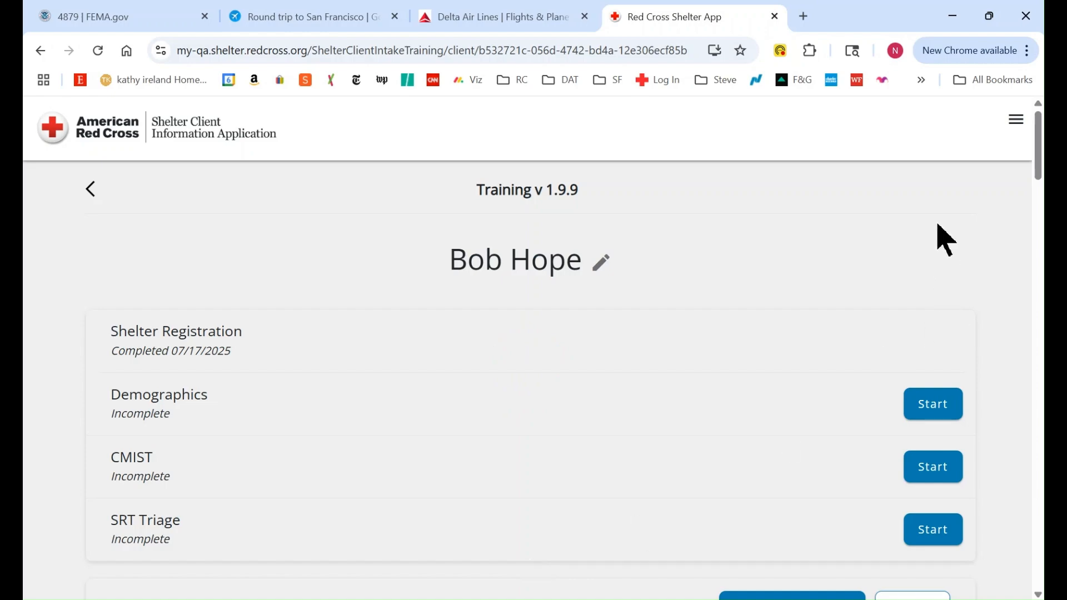
pyautogui.moveTo(1040, 147); pyautogui.dragTo(1037, 200)
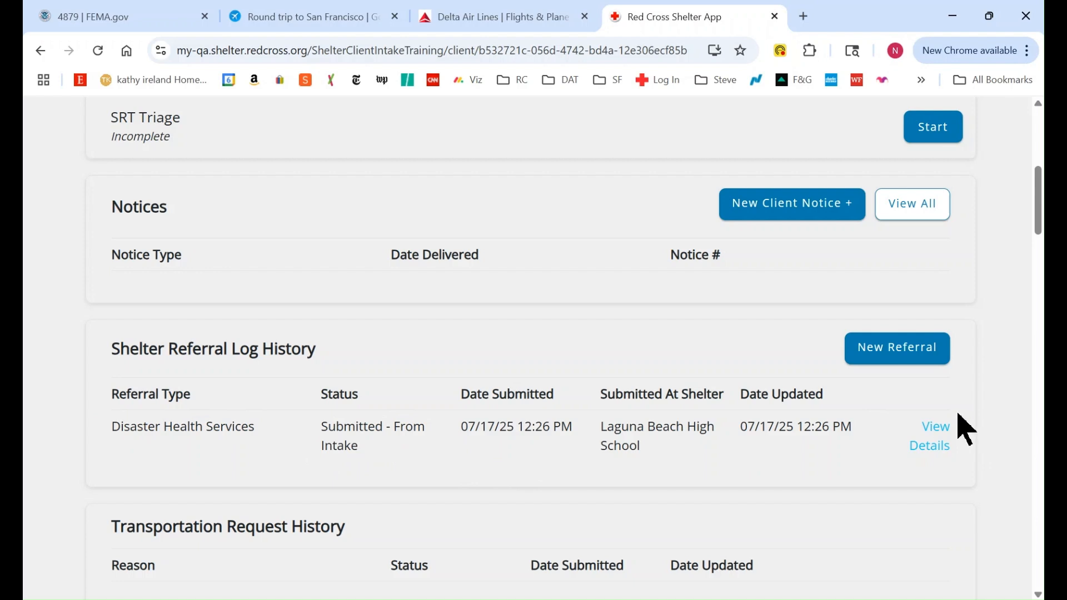
pyautogui.click(937, 433)
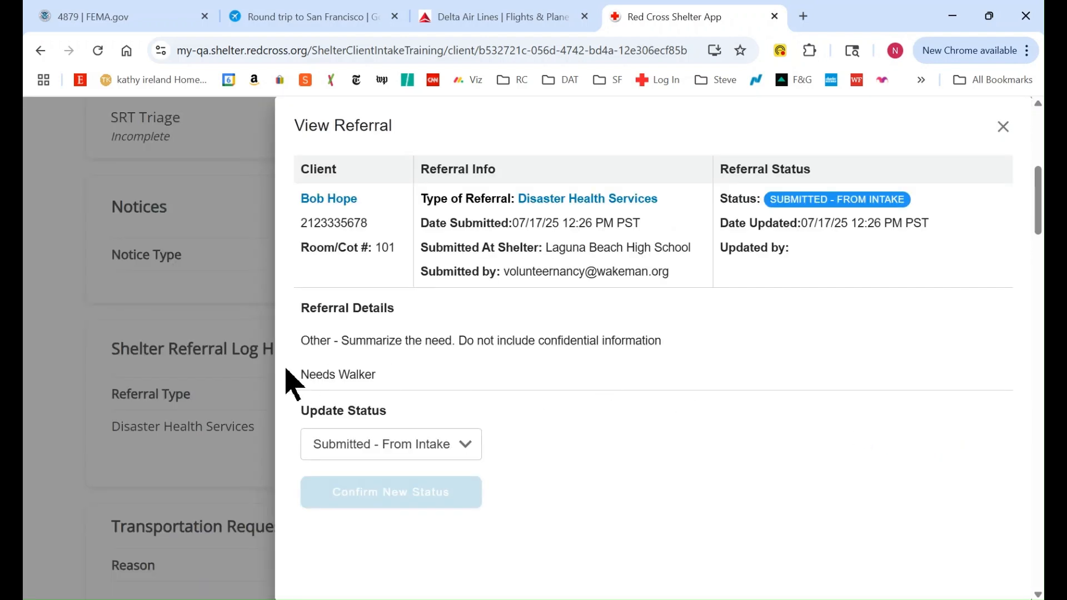
pyautogui.click(1003, 129)
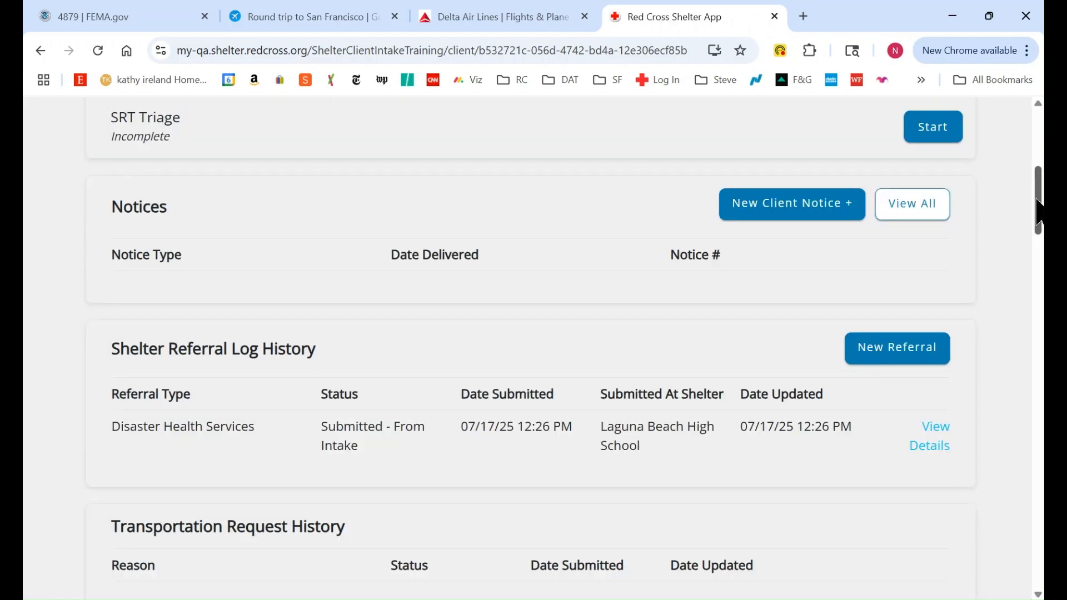
pyautogui.moveTo(1038, 201); pyautogui.dragTo(1038, 145)
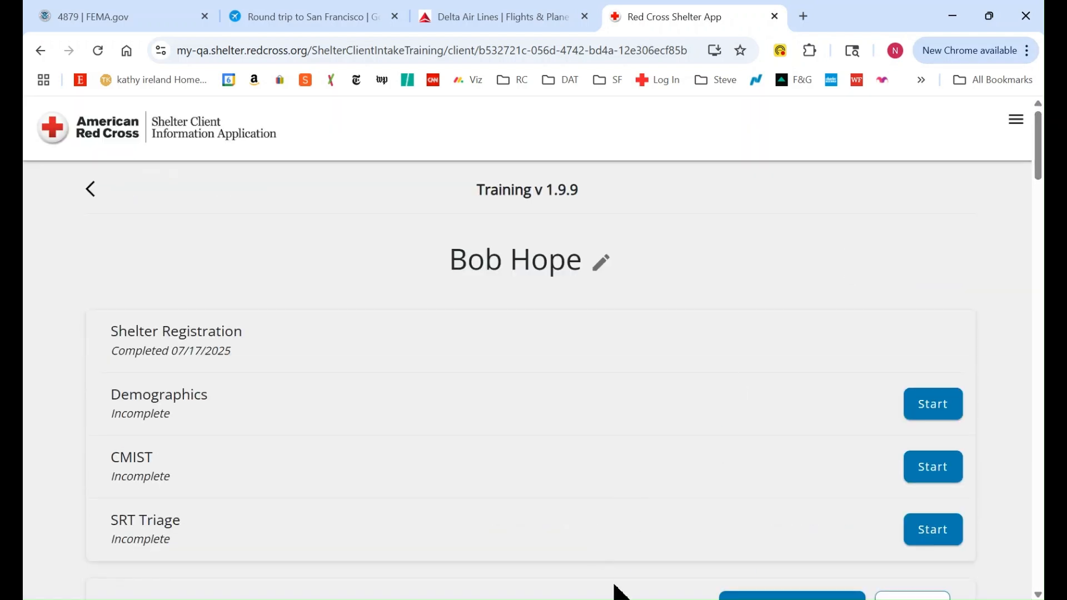